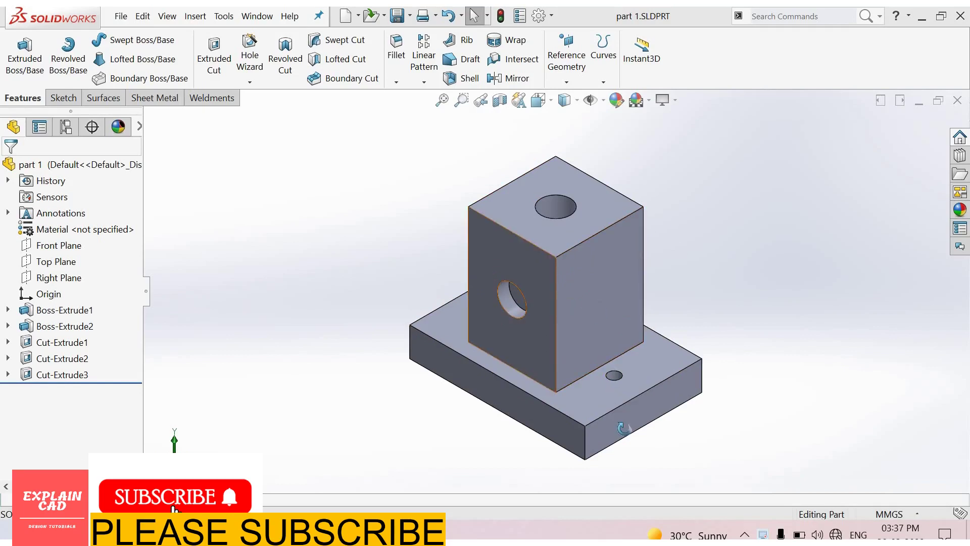
Orbit the part and read the block's top and side hole diameters, including the 5 mm hole.
middle_click_drag(571, 259, 529, 257)
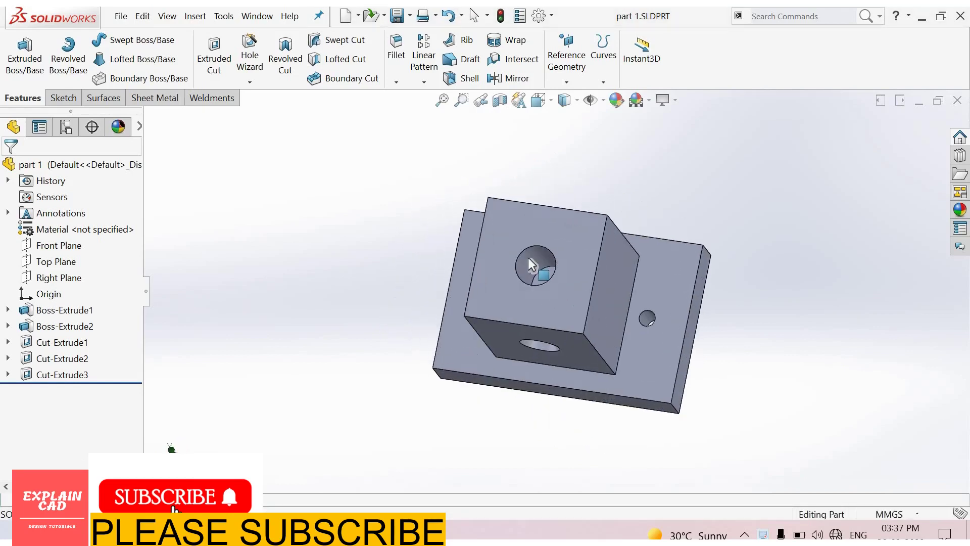
scroll(586, 314, "down", 4)
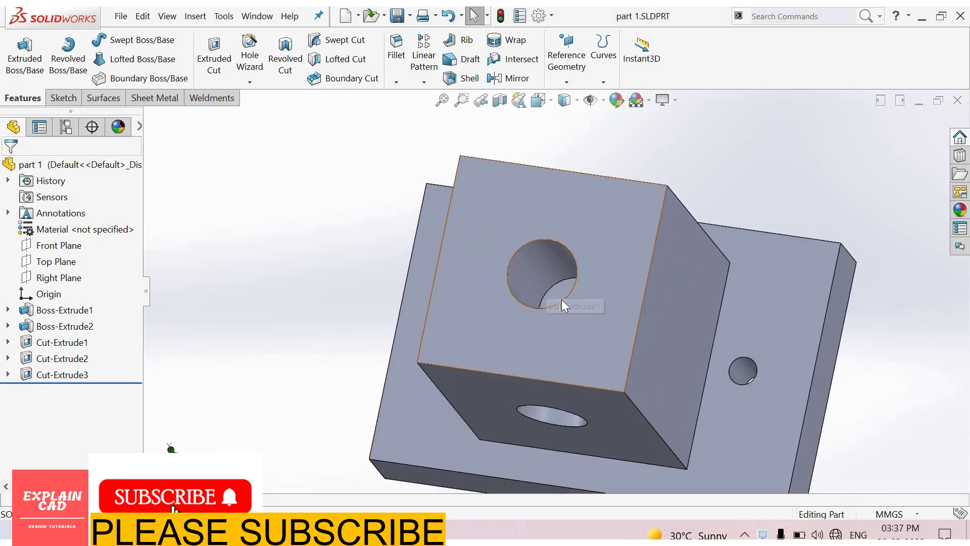
left_click(562, 299)
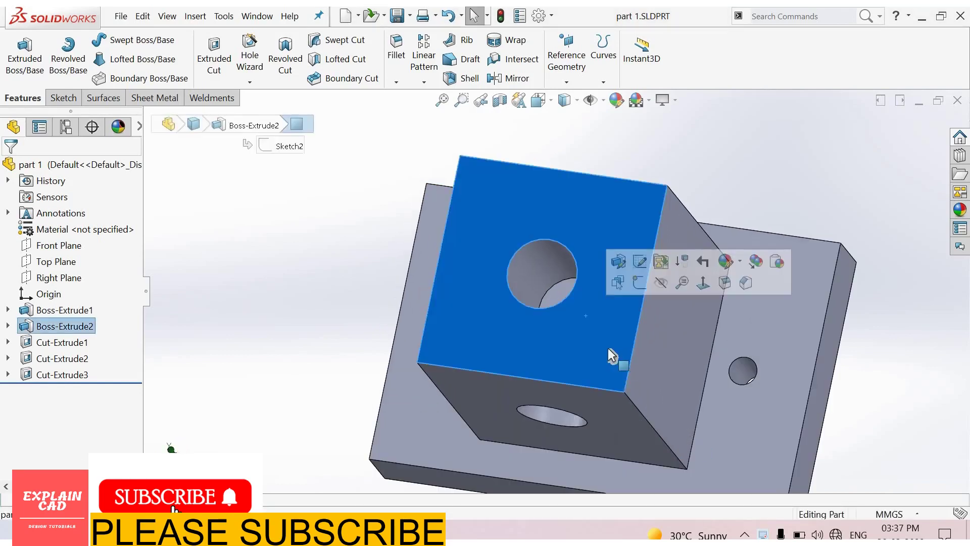
left_click(539, 271)
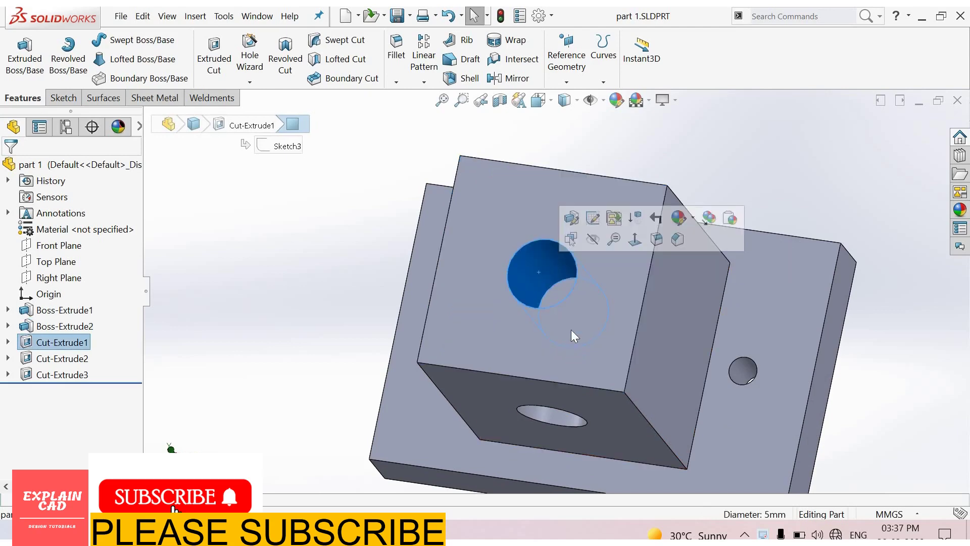
left_click(573, 313)
middle_click_drag(571, 329, 553, 317)
left_click(565, 315)
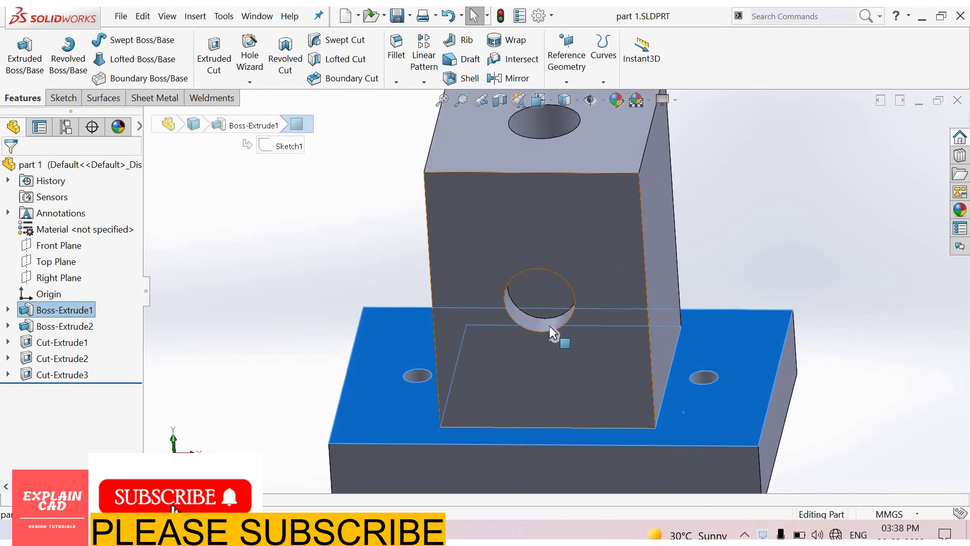
left_click(550, 326)
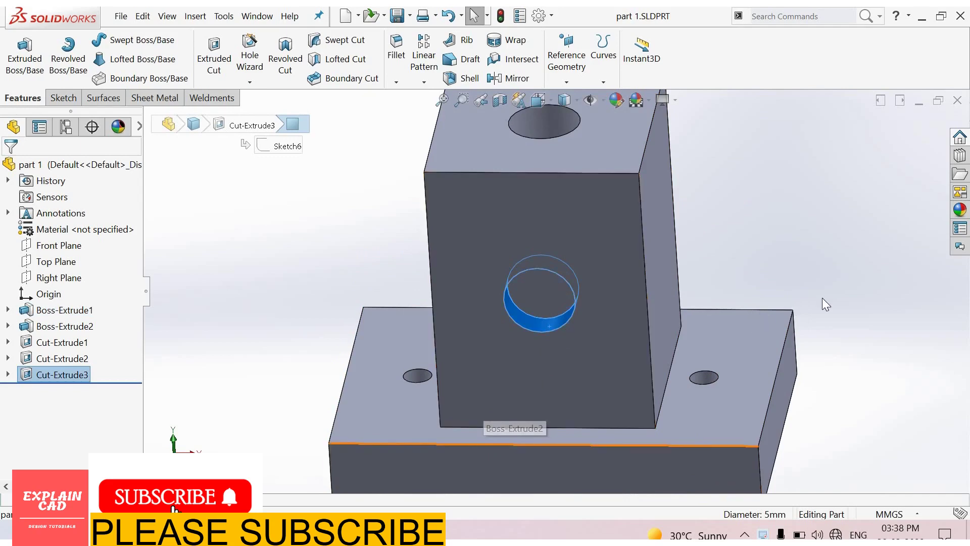
Check that the base plate's two small holes are 2 mm, then return the view near isometric.
scroll(576, 291, "down", 5)
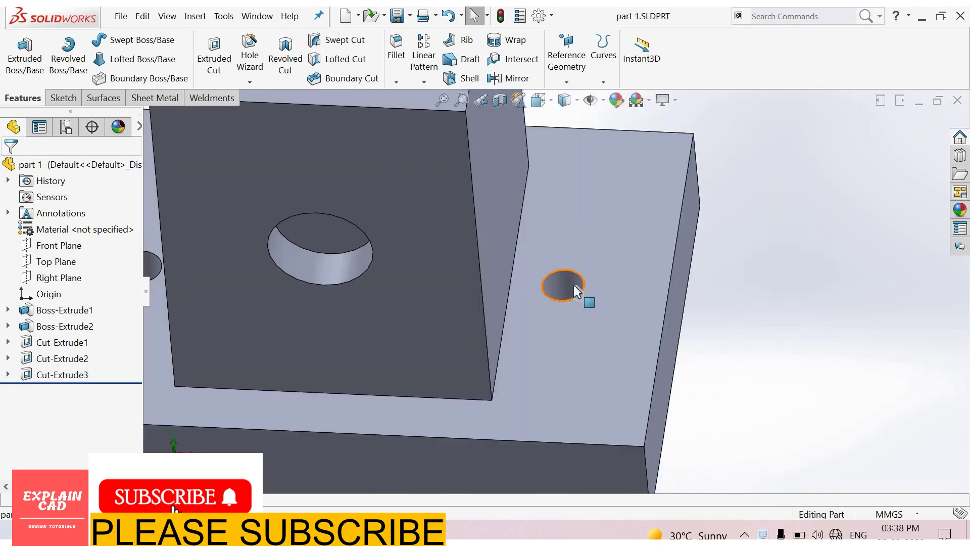
left_click(565, 298)
key("z")
left_click(357, 280)
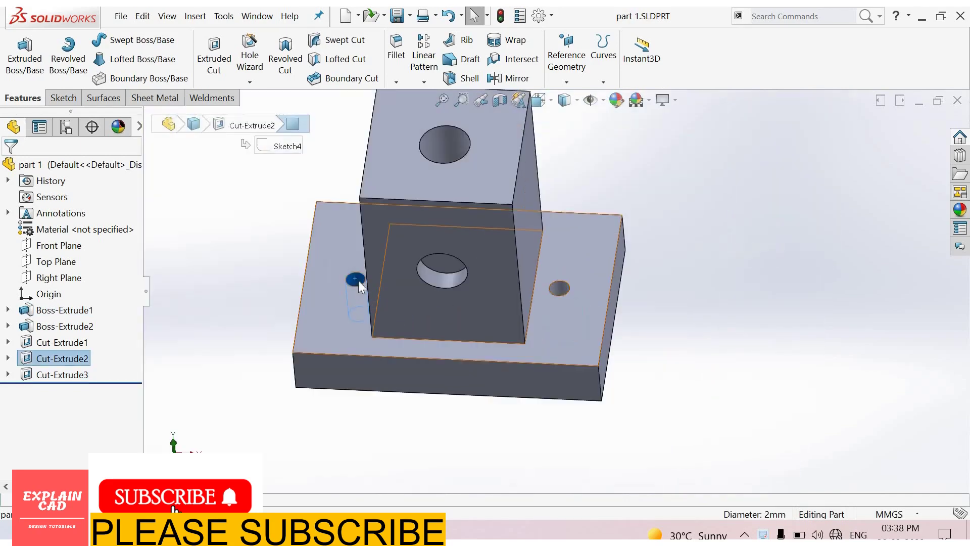
left_click(560, 288)
key("Escape")
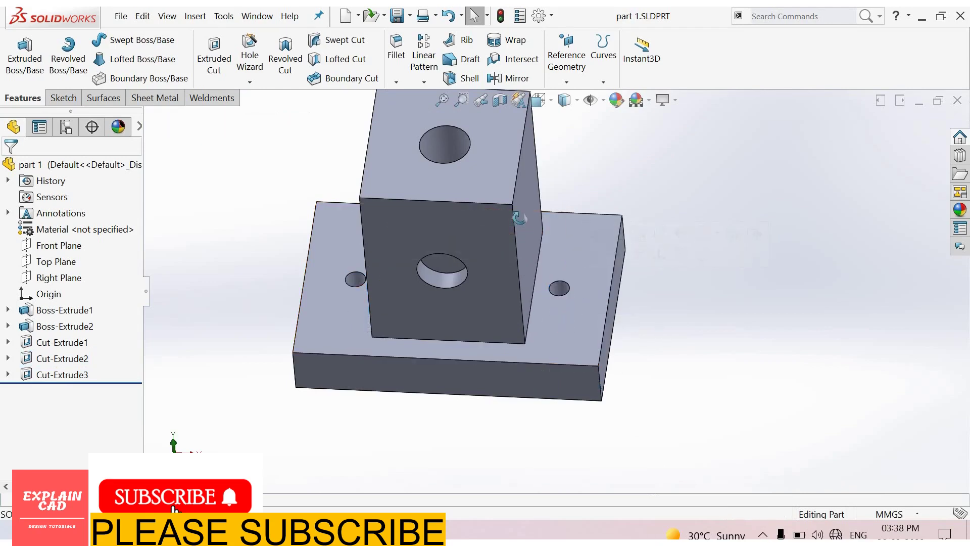
middle_click_drag(518, 218, 367, 20)
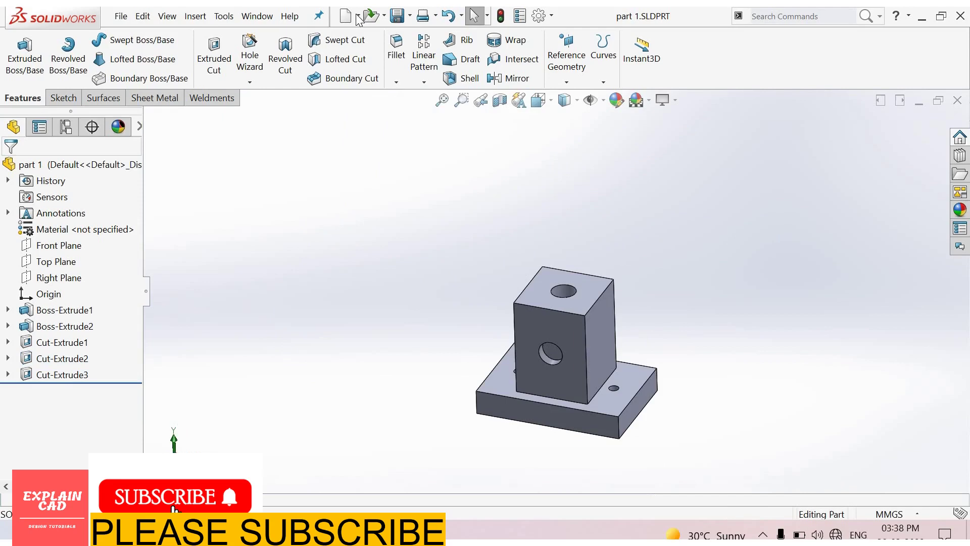
Make a drawing from part 1 on an A3 (ISO) sheet.
left_click(358, 16)
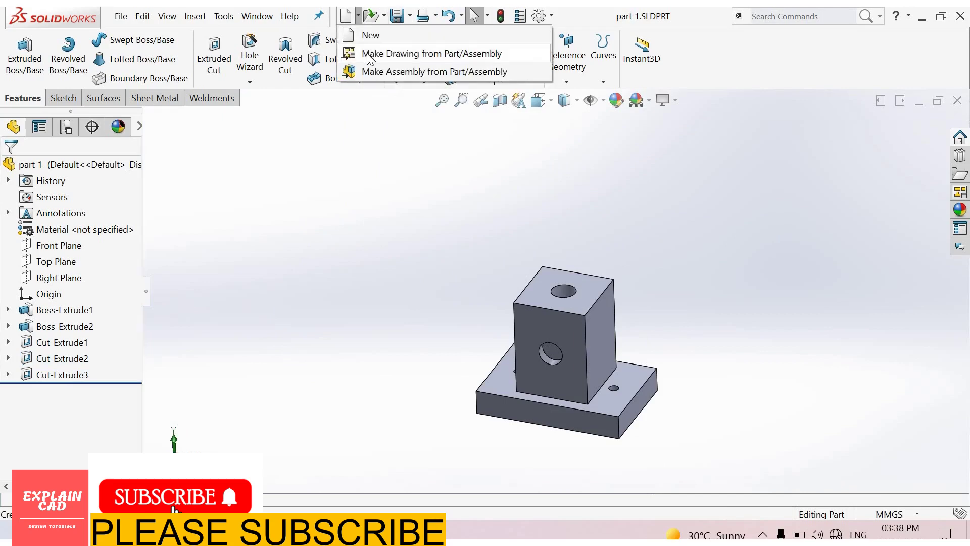
left_click(437, 55)
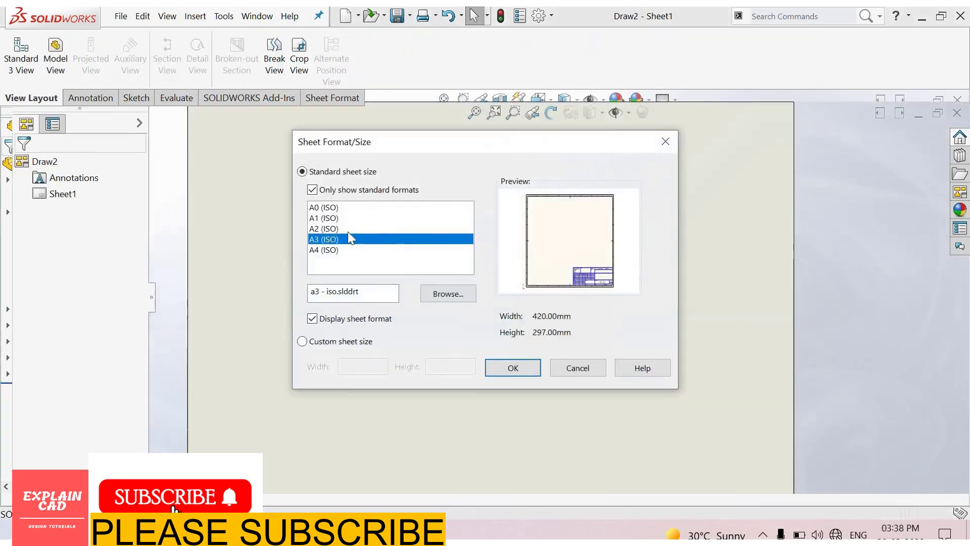
left_click(512, 367)
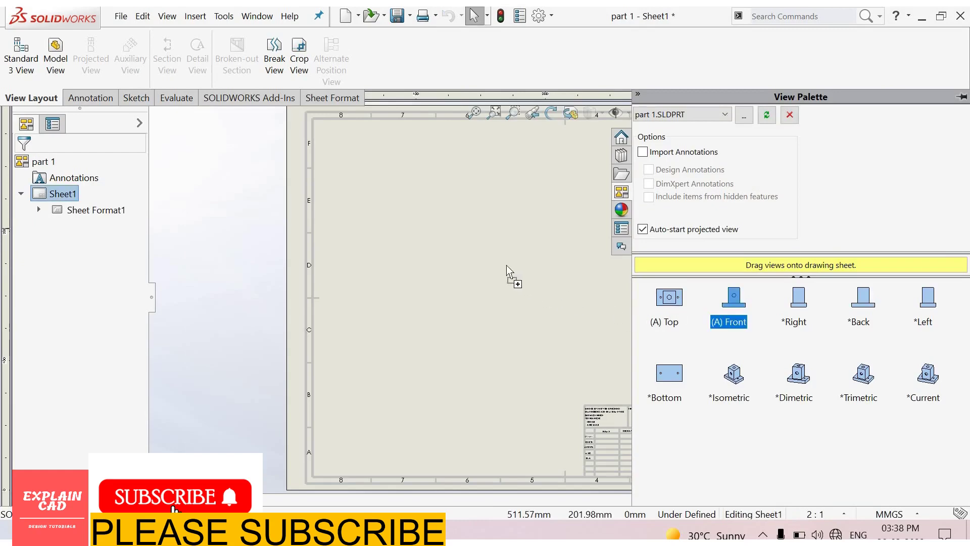
Place the front view, then project top, bottom and side views around it.
mouse_move(507, 265)
left_mouse_down()
mouse_move(448, 269)
mouse_move(449, 283)
left_mouse_up()
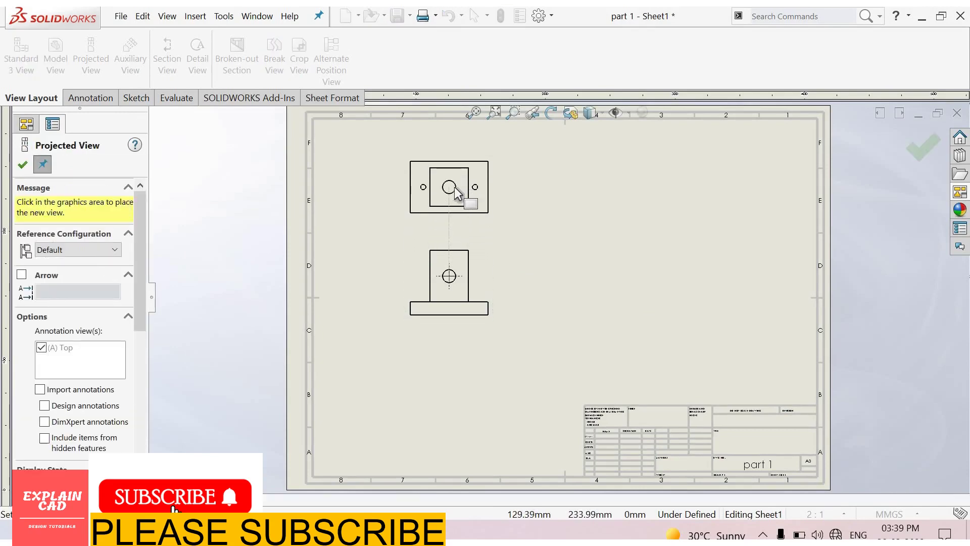
left_click(453, 244)
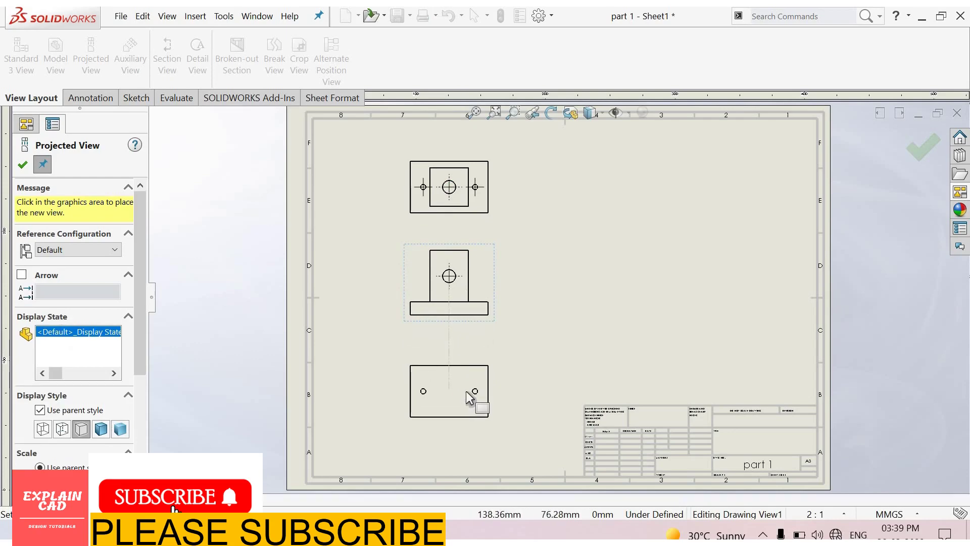
left_click(489, 393)
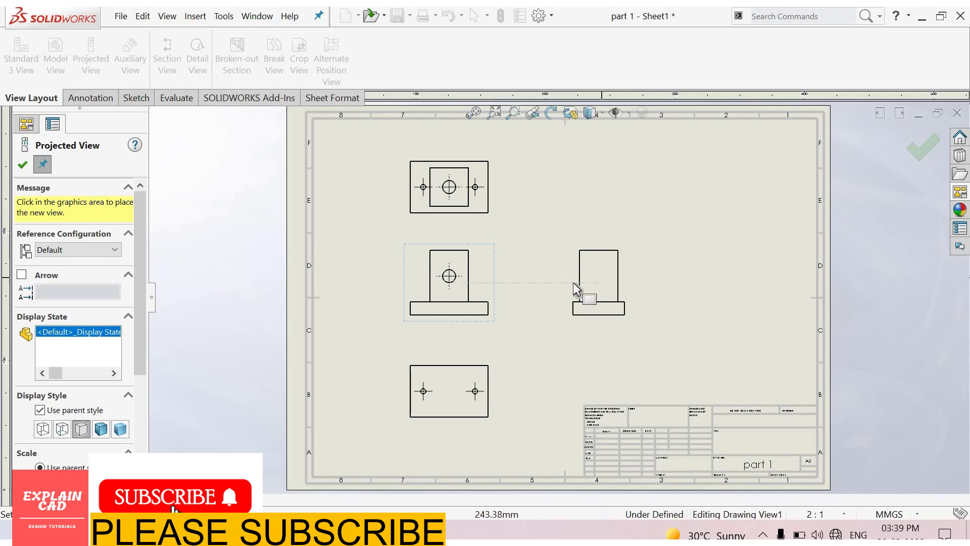
left_click(546, 283)
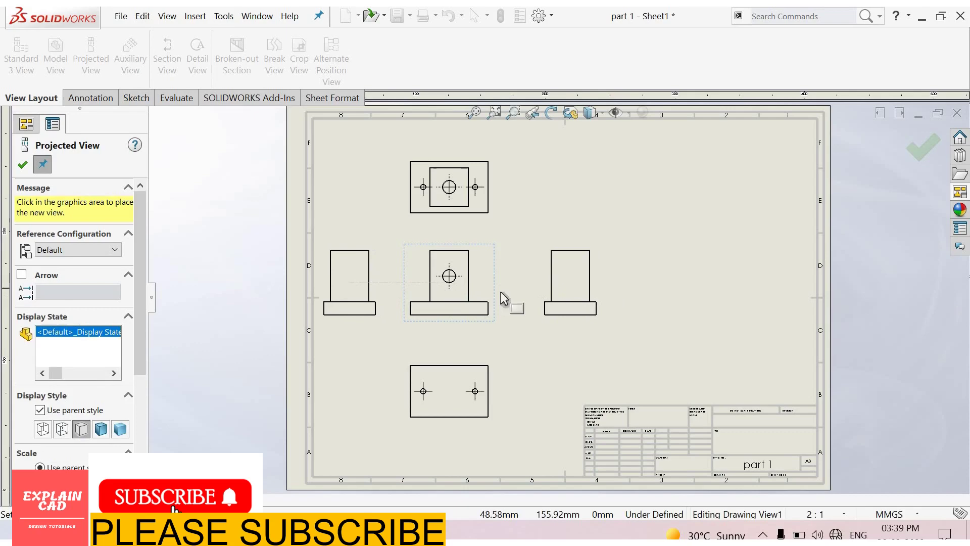
left_click(363, 289)
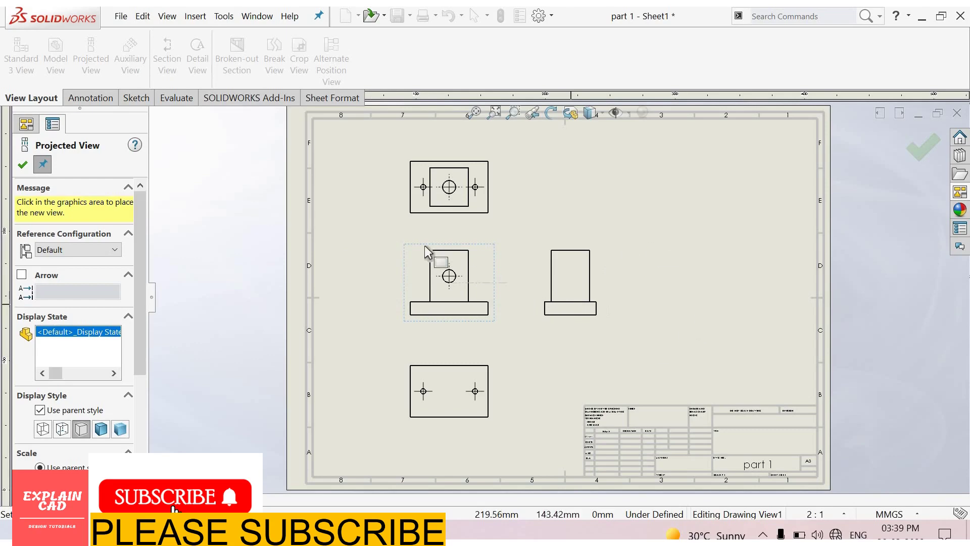
left_click(43, 165)
key("Escape")
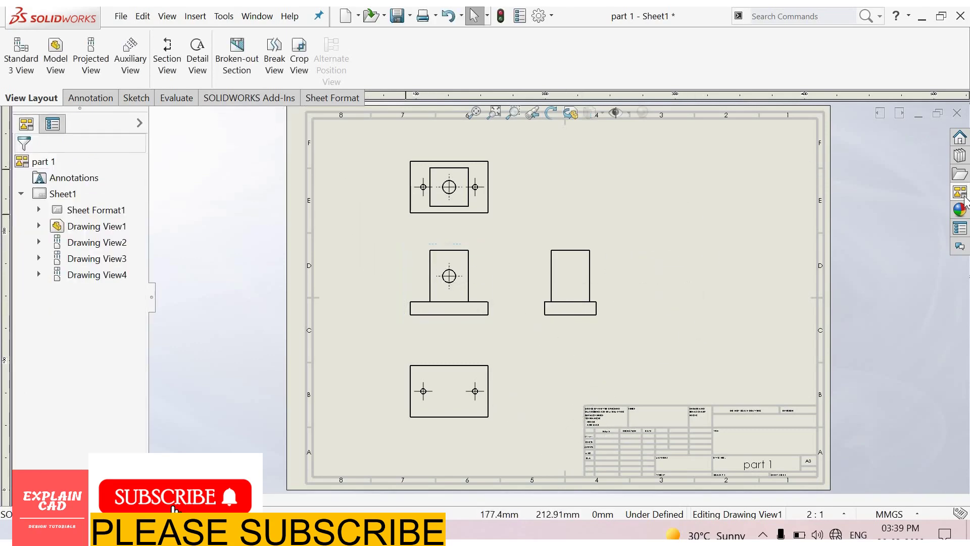
Place an isometric view of the part at the sheet's lower right.
left_click(959, 191)
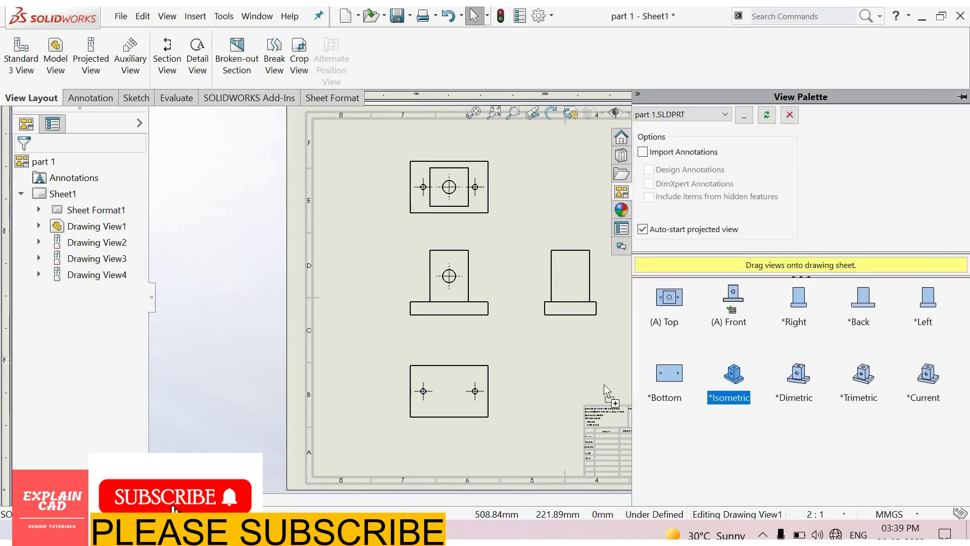
left_click_drag(655, 359, 694, 343)
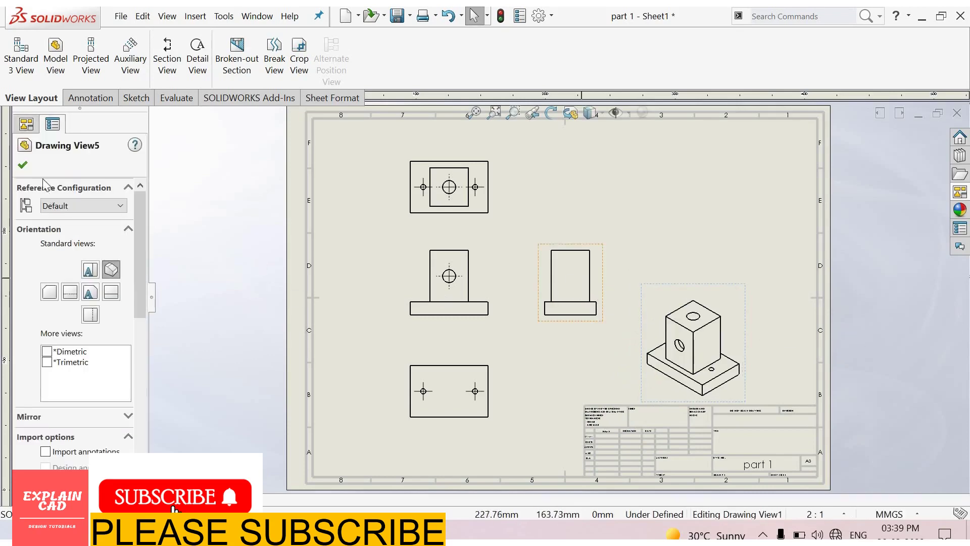
left_click(53, 124)
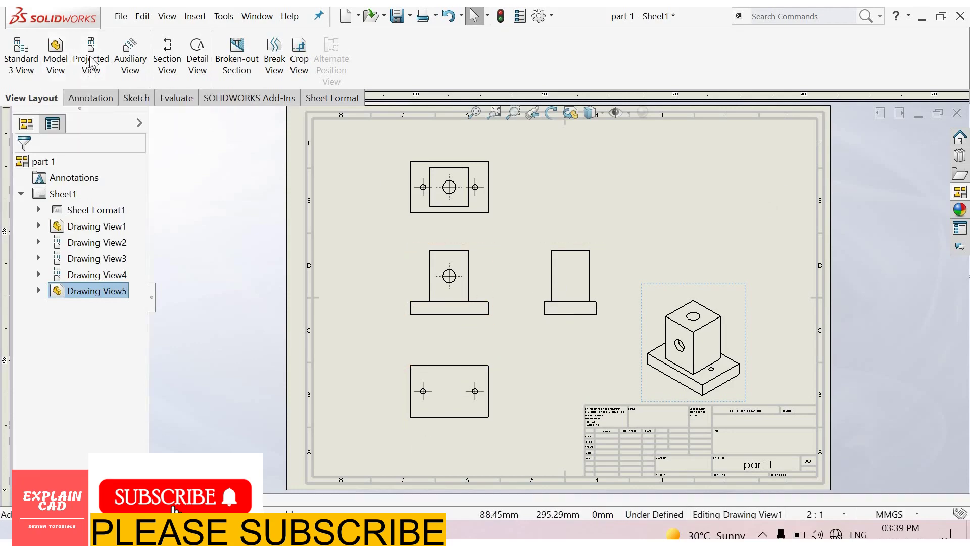
Project an extra view right of the top view, then delete it.
left_click(455, 202)
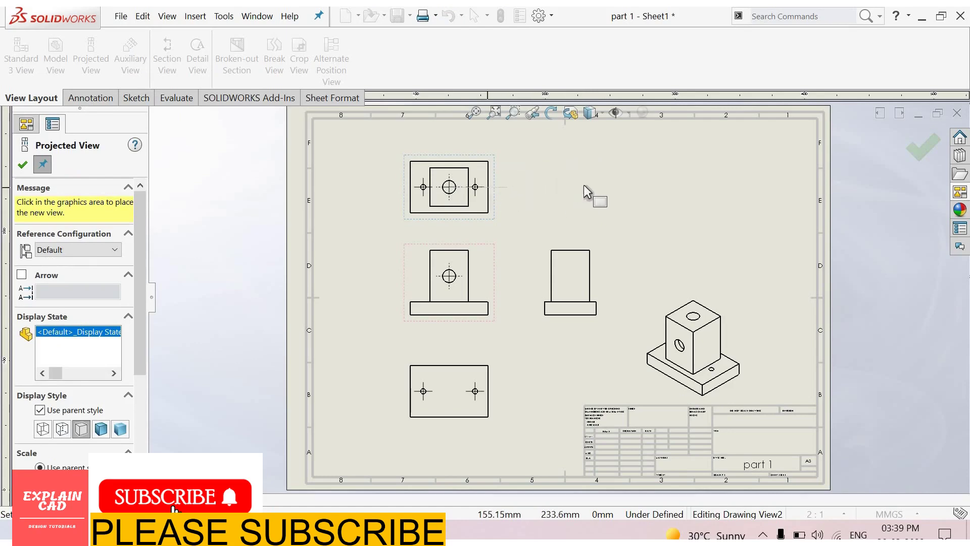
left_click(583, 186)
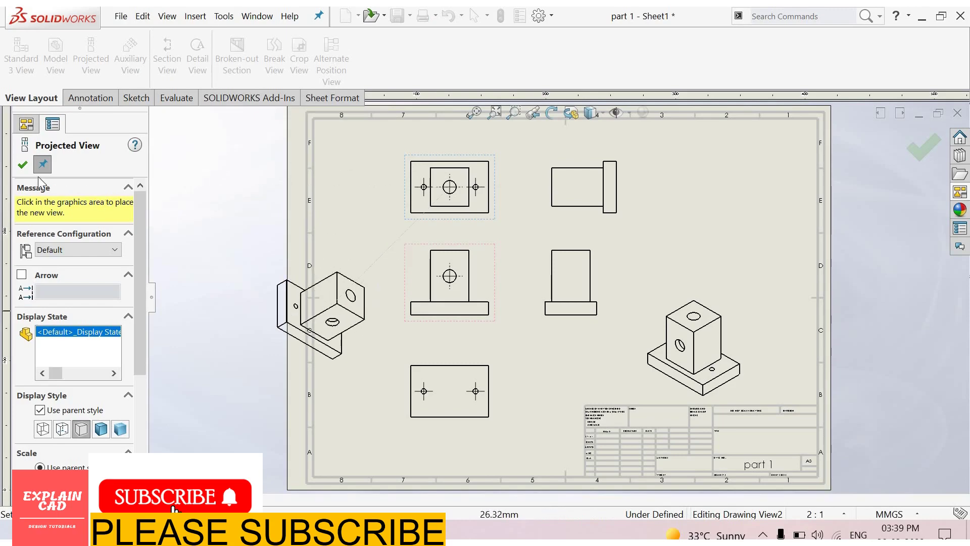
key("Escape")
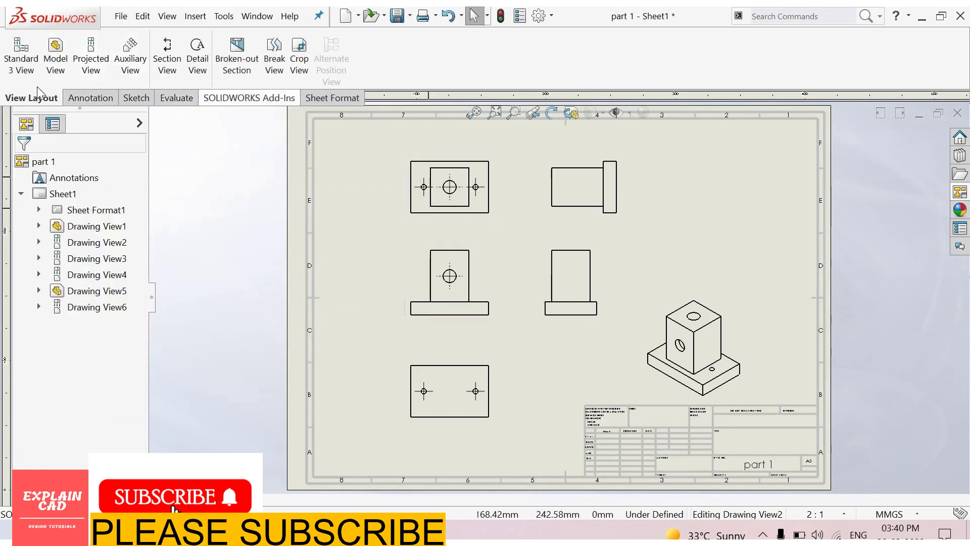
left_click(551, 189)
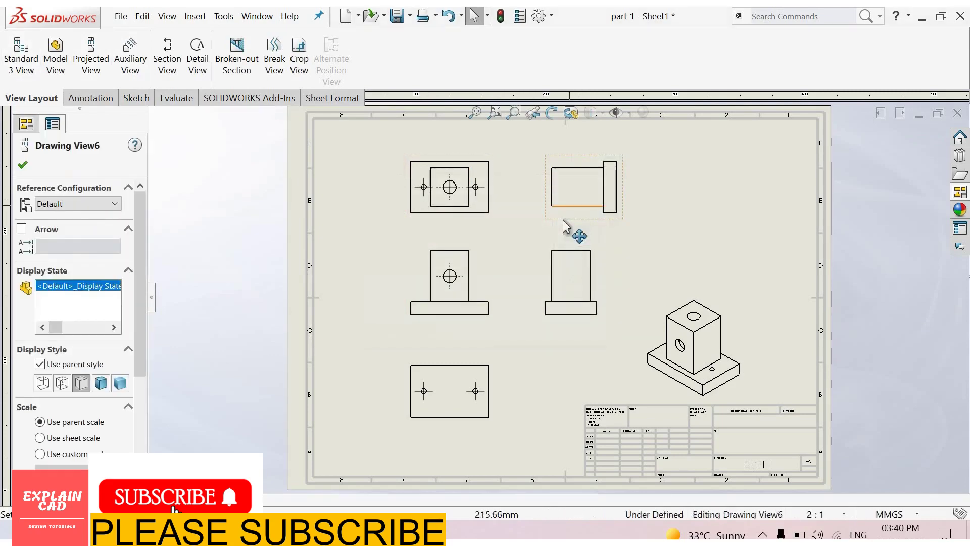
left_click(564, 220)
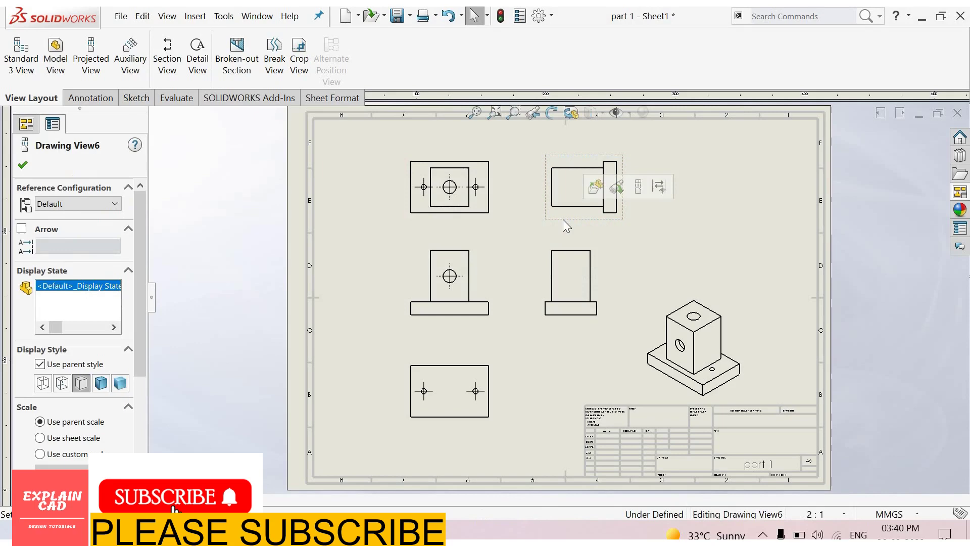
key("Delete")
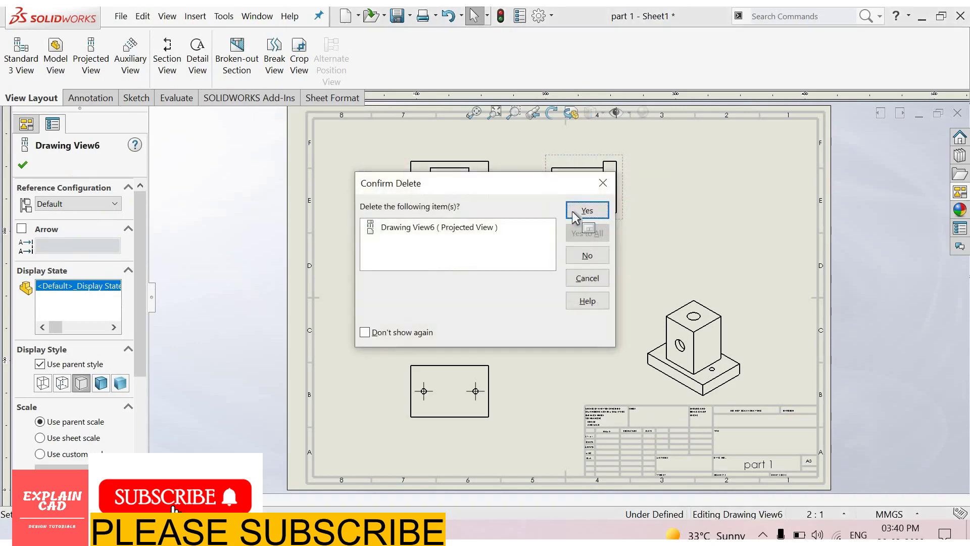
left_click(586, 211)
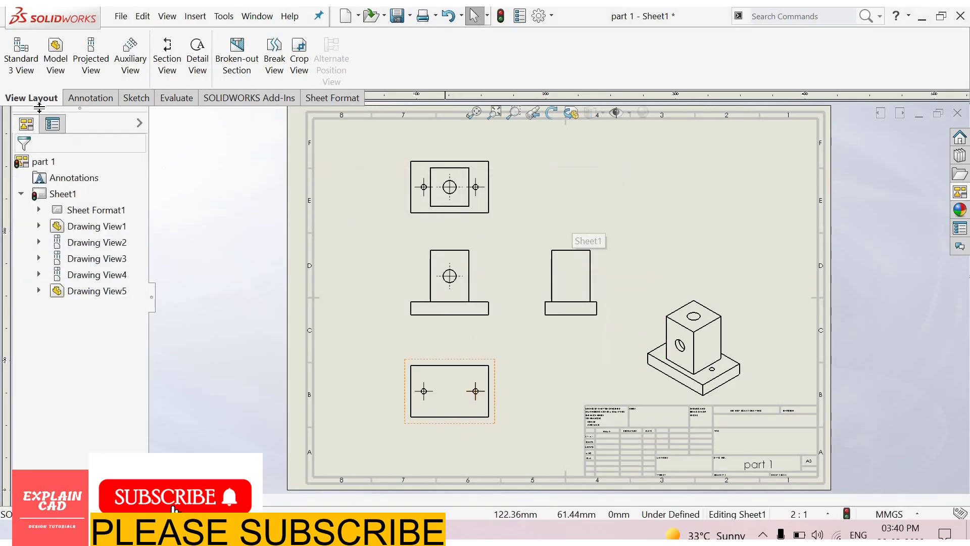
Dimension the top view's overall 30 width and 20 height.
left_click(91, 99)
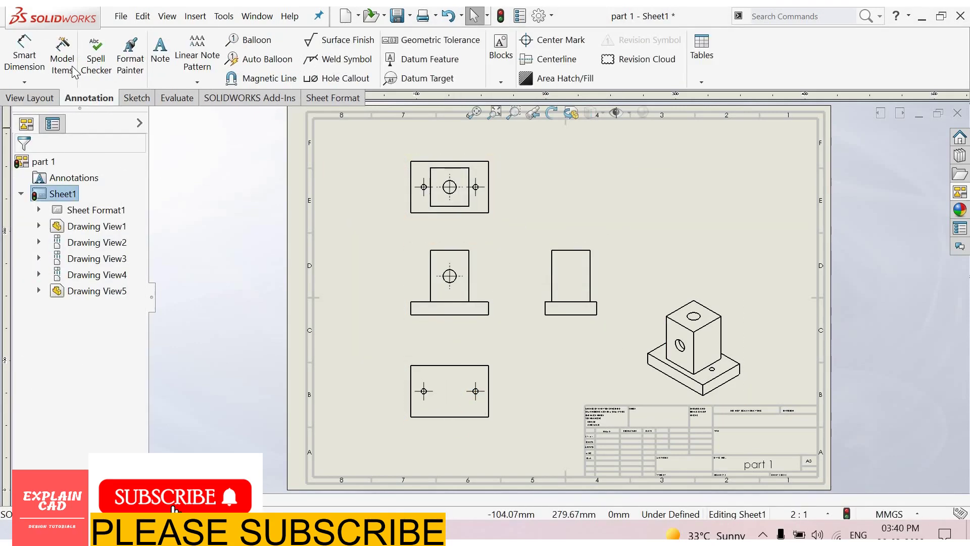
left_click(24, 54)
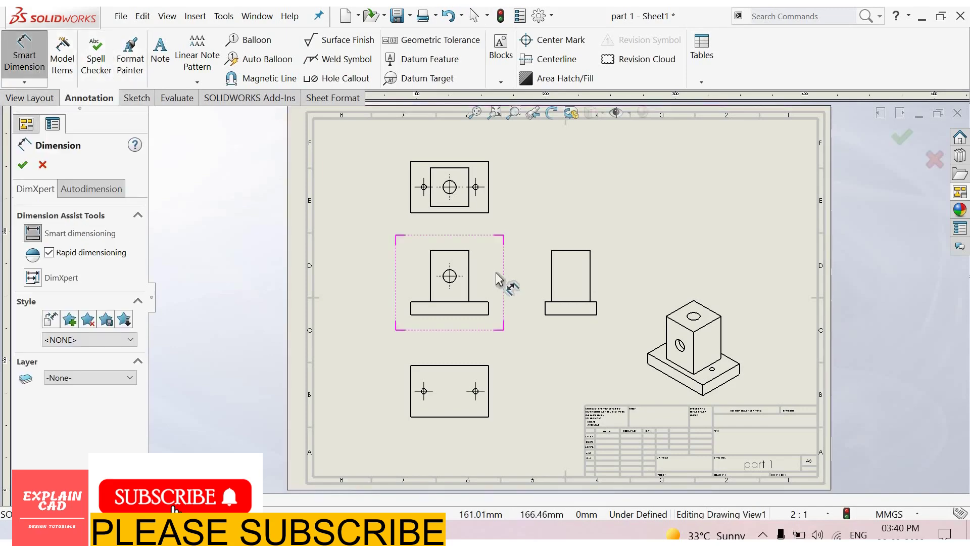
scroll(502, 278, "down", 5)
scroll(493, 238, "up", 3)
scroll(410, 208, "down", 3)
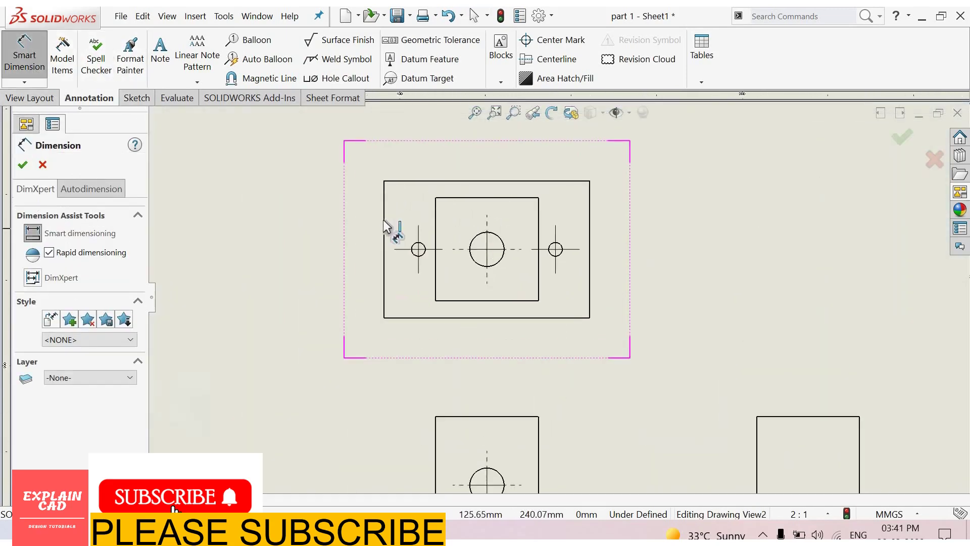
left_click(591, 234)
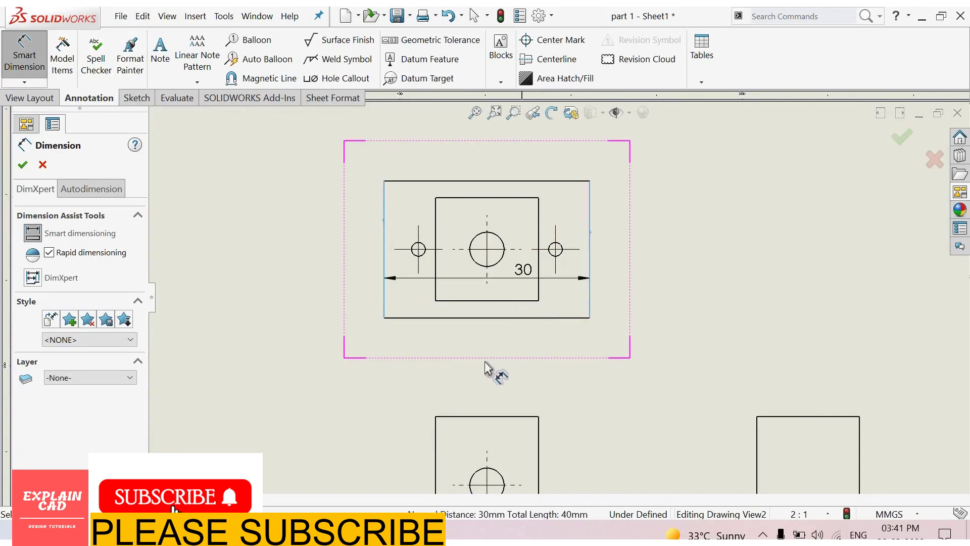
left_click(636, 346)
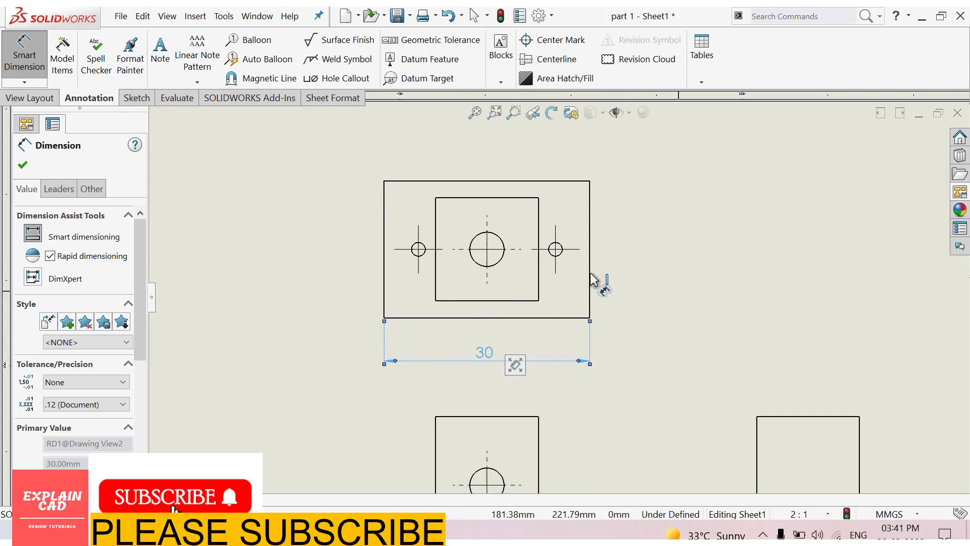
key("Escape")
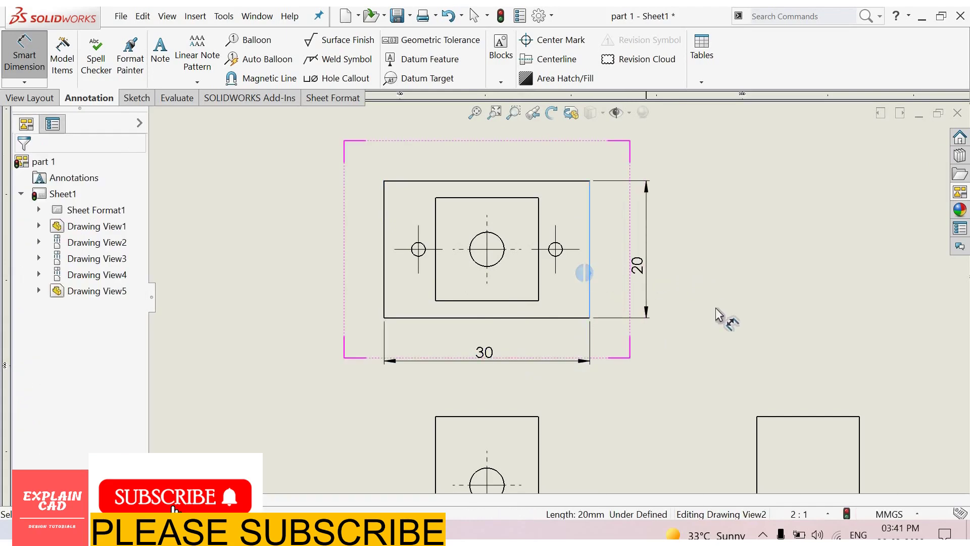
left_click(672, 276)
key("Escape")
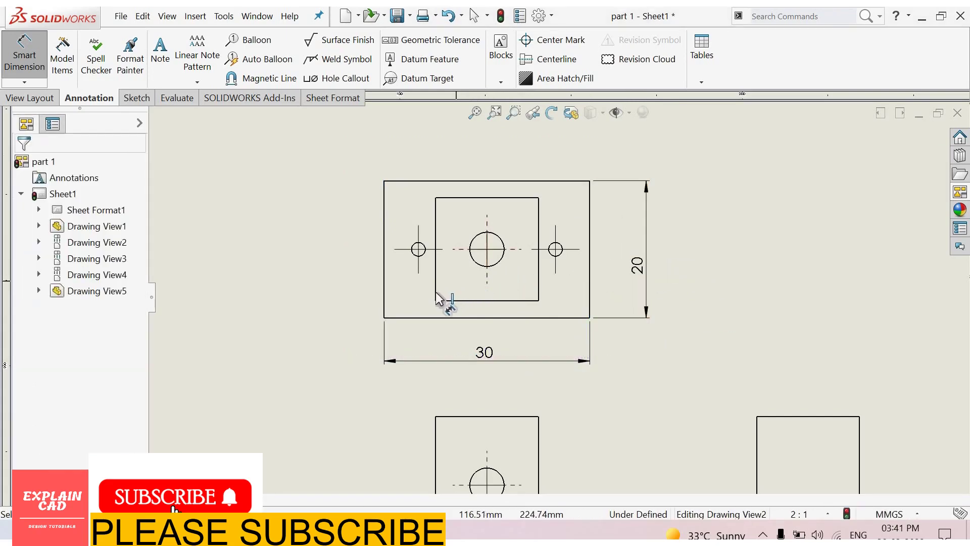
Add the inner block's 15 × 15 dimensions and the 20 spacing between the small holes.
left_click(437, 289)
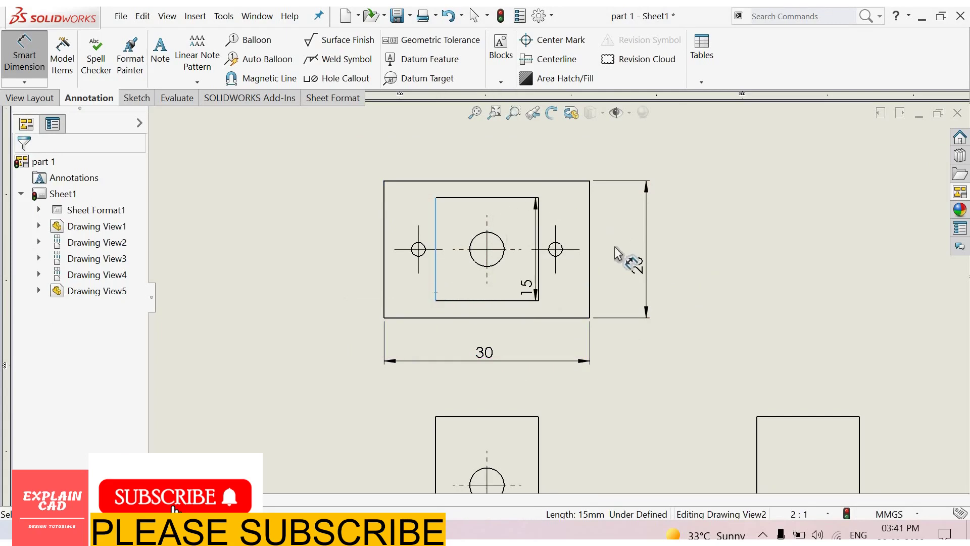
left_click(618, 262)
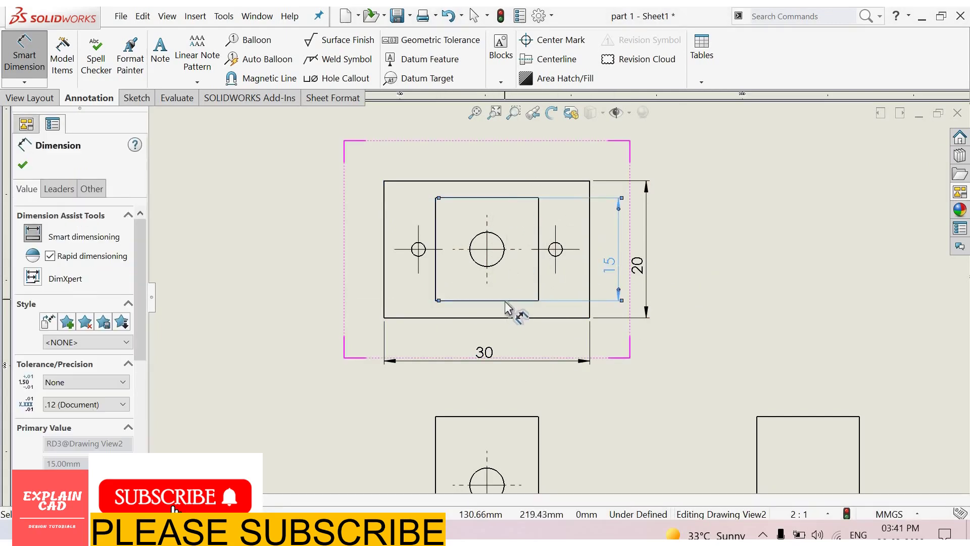
left_click(499, 328)
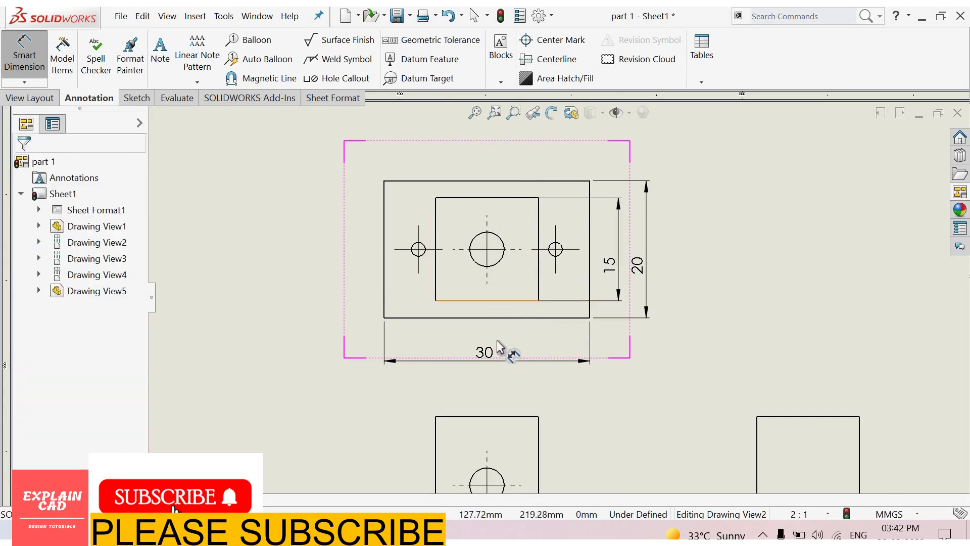
left_click(494, 301)
left_click(484, 334)
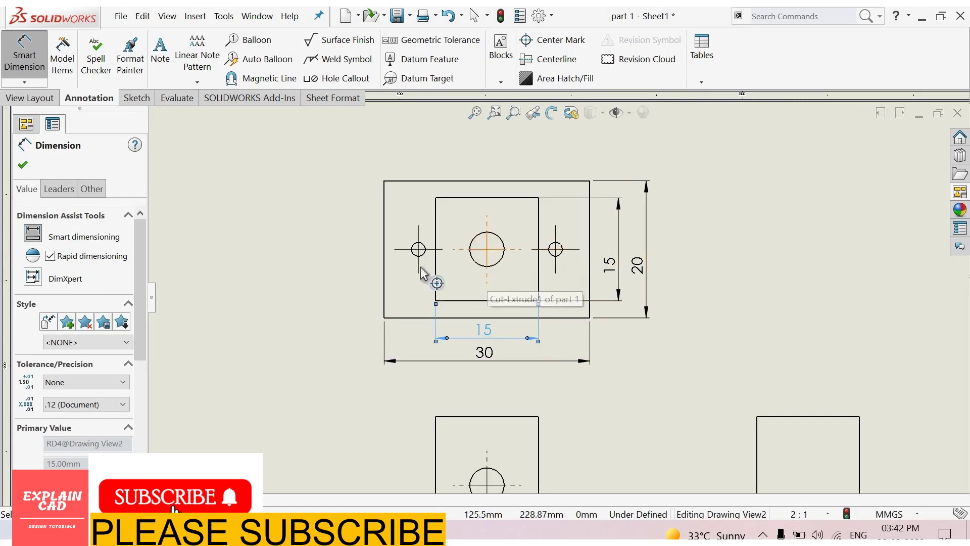
left_click(419, 249)
left_click(555, 272)
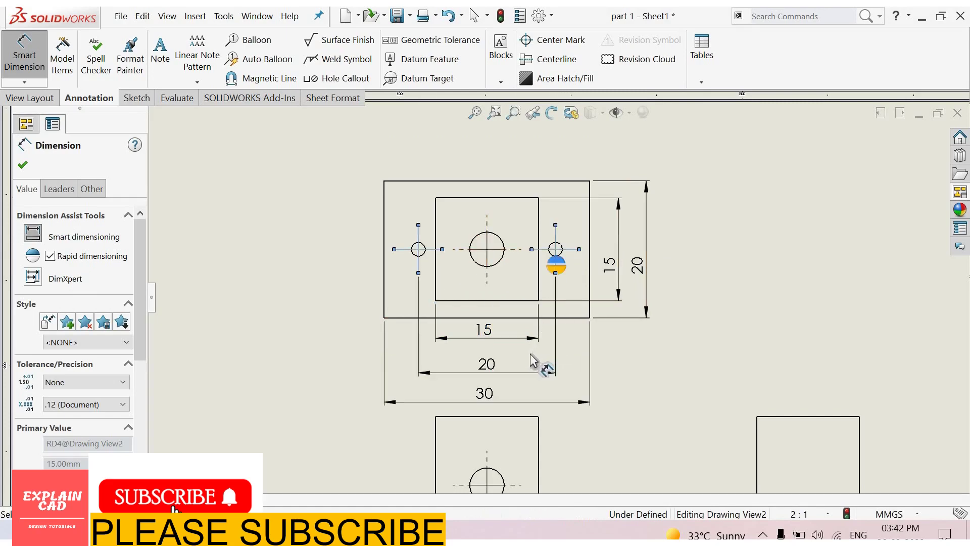
left_click(527, 353)
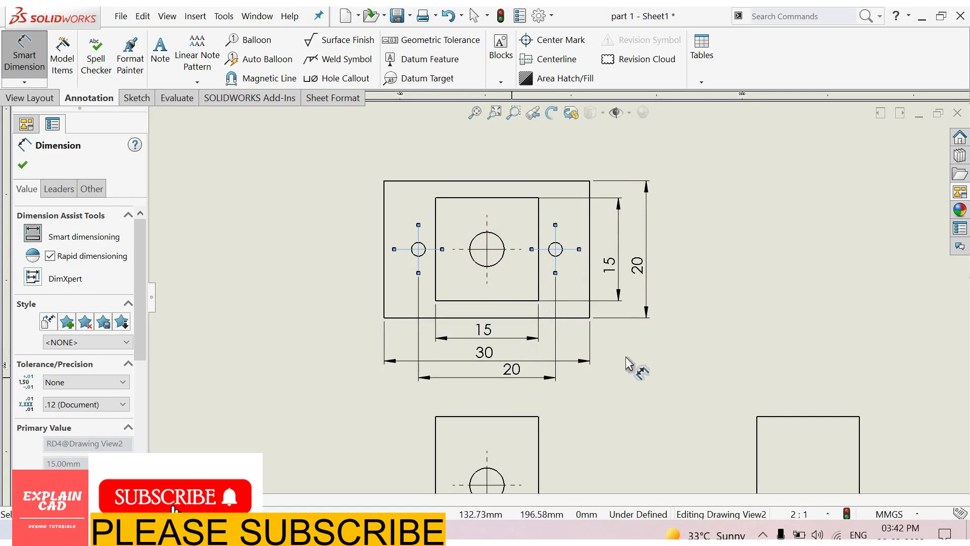
key("Escape")
Rearrange the stacked 15, 20, 30 dimensions and add the 10 from holes to bottom edge.
scroll(560, 331, "down", 2)
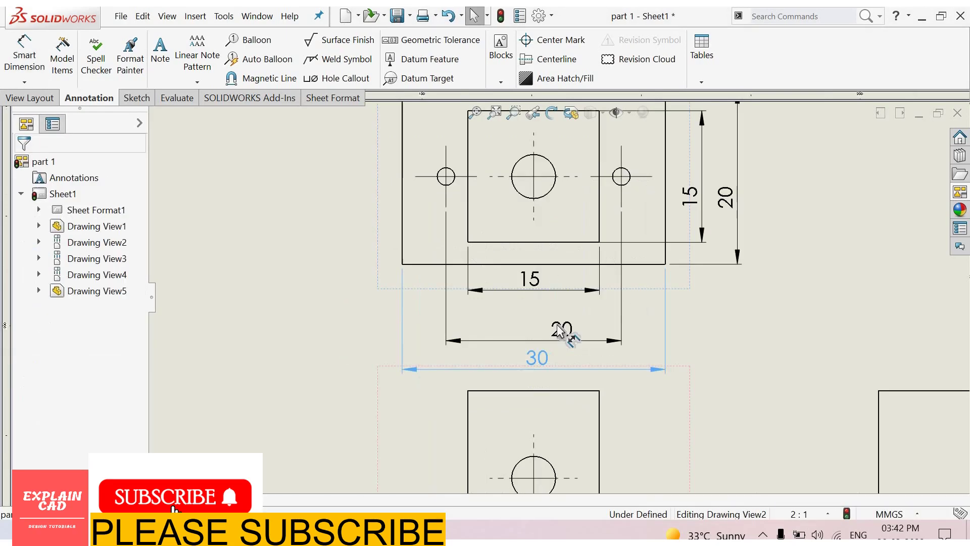
left_click_drag(560, 328, 536, 328)
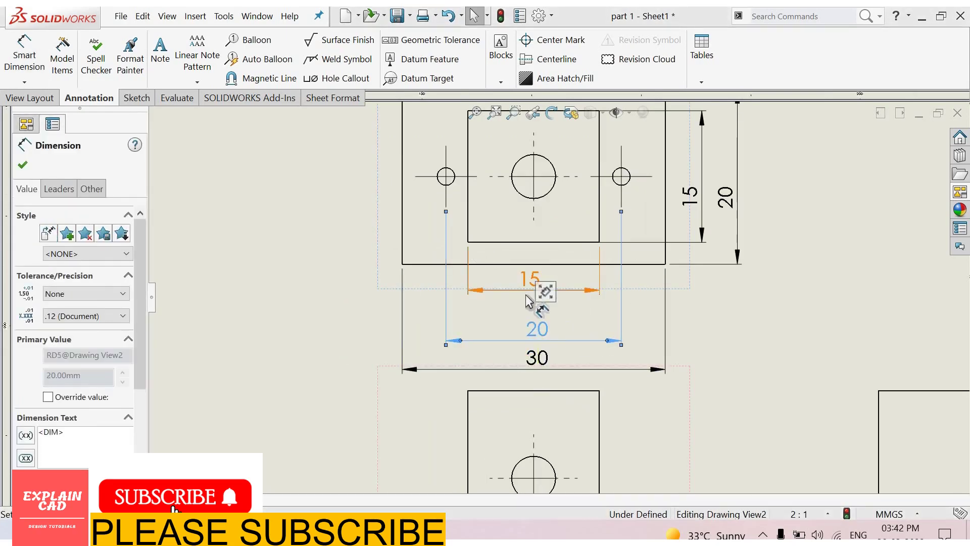
left_click(528, 299)
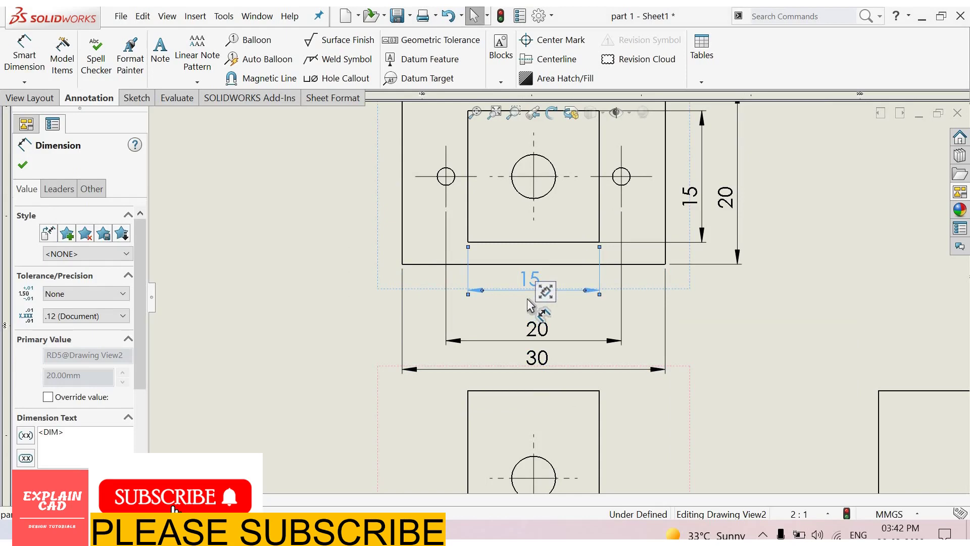
left_click(777, 334)
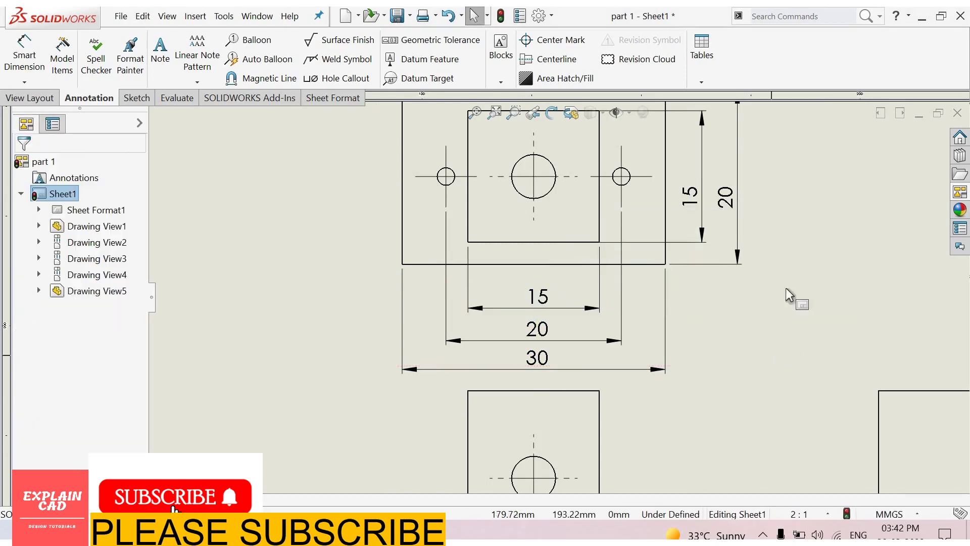
right_click_drag(779, 333, 632, 233)
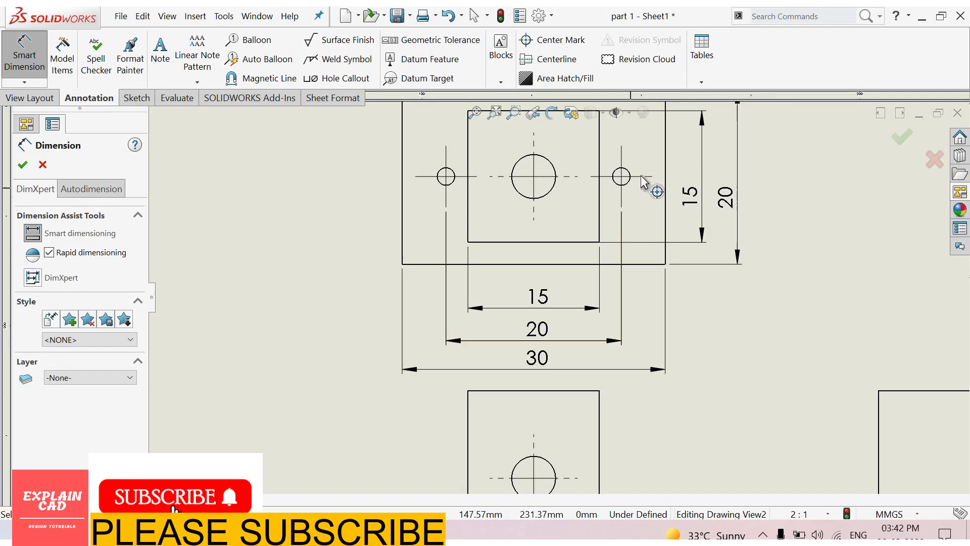
left_click(648, 244)
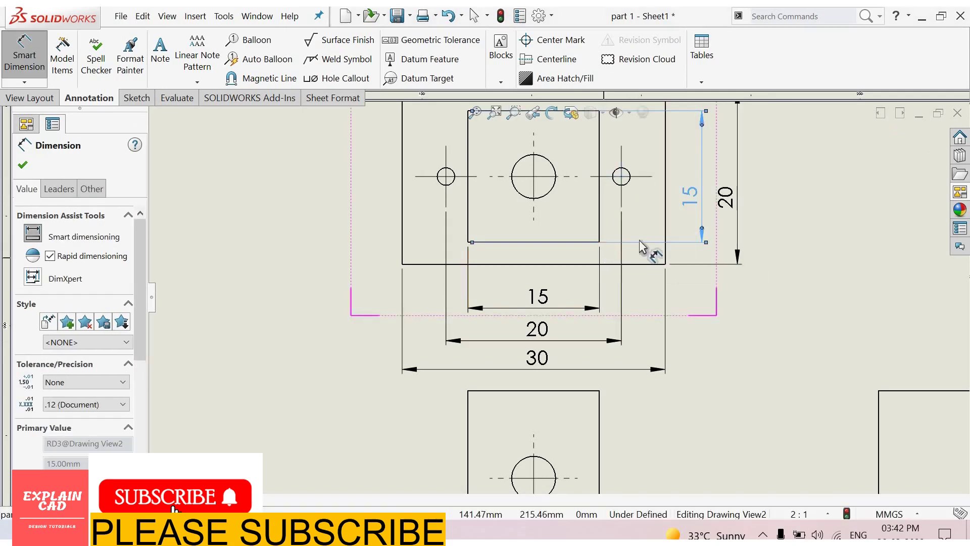
left_click(613, 263)
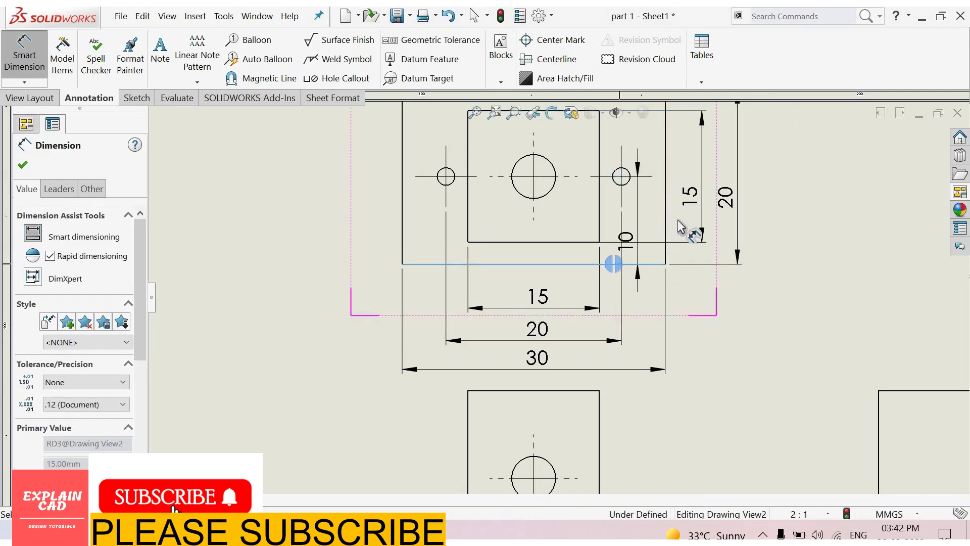
left_click(680, 169)
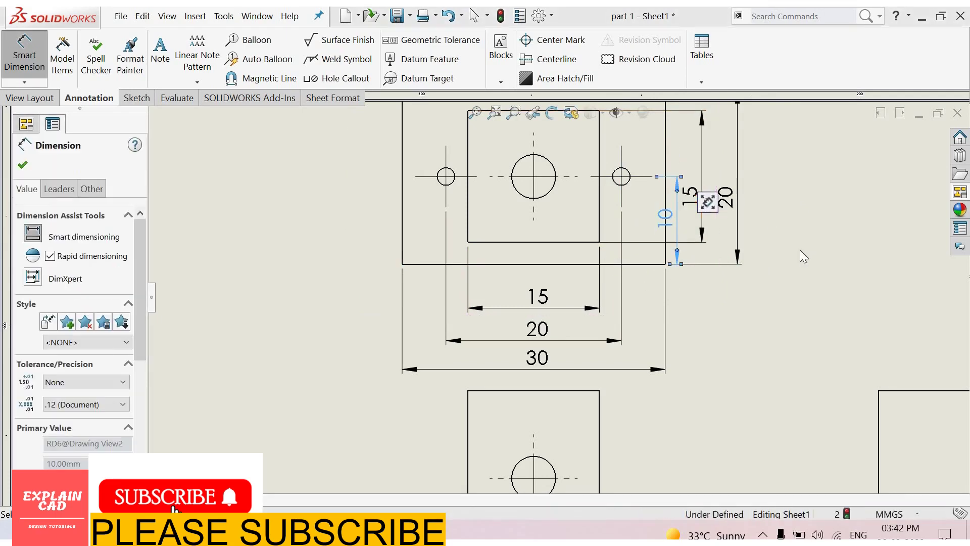
key("Escape")
right_click(766, 193)
left_click(803, 256)
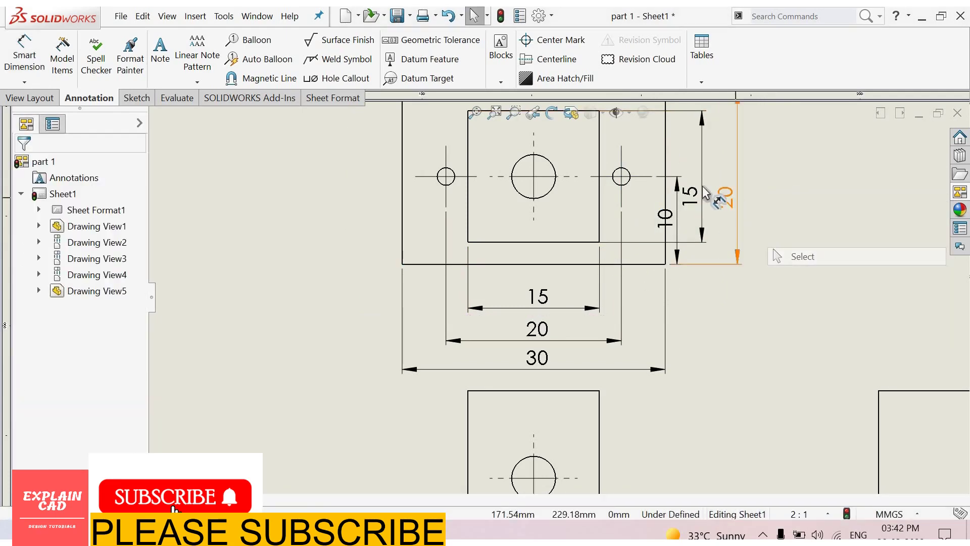
Move the 20 height dimension clear of the other dimensions.
left_click(733, 195)
key("Escape")
scroll(494, 216, "up", 3)
Add hole callouts: Ø2 THRU on a small hole and Ø5 depth 10 on the centre hole.
left_click(337, 78)
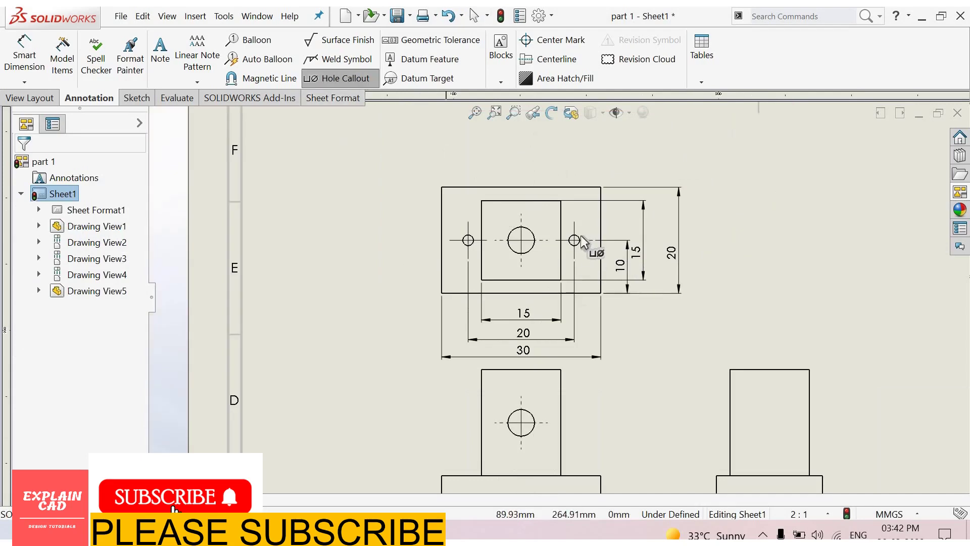
left_click(574, 236)
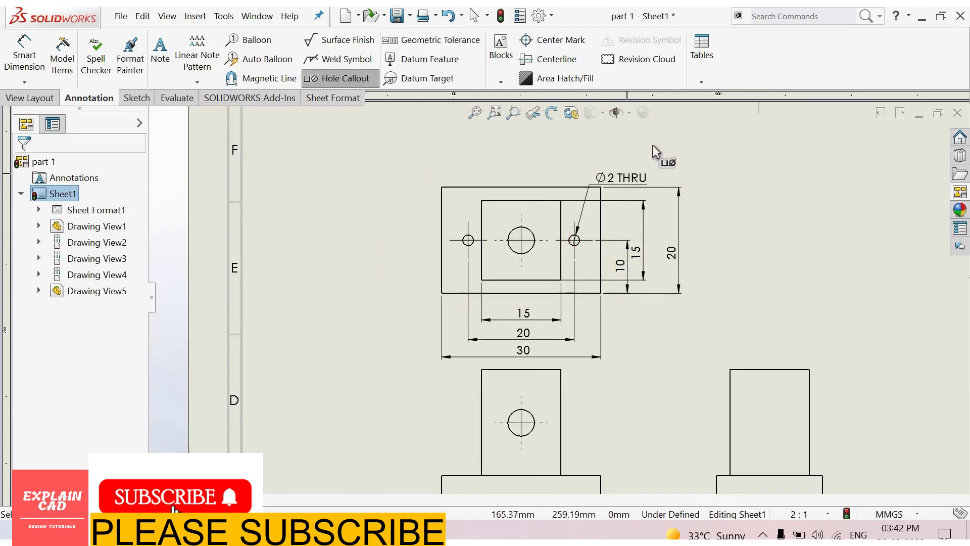
left_click(680, 126)
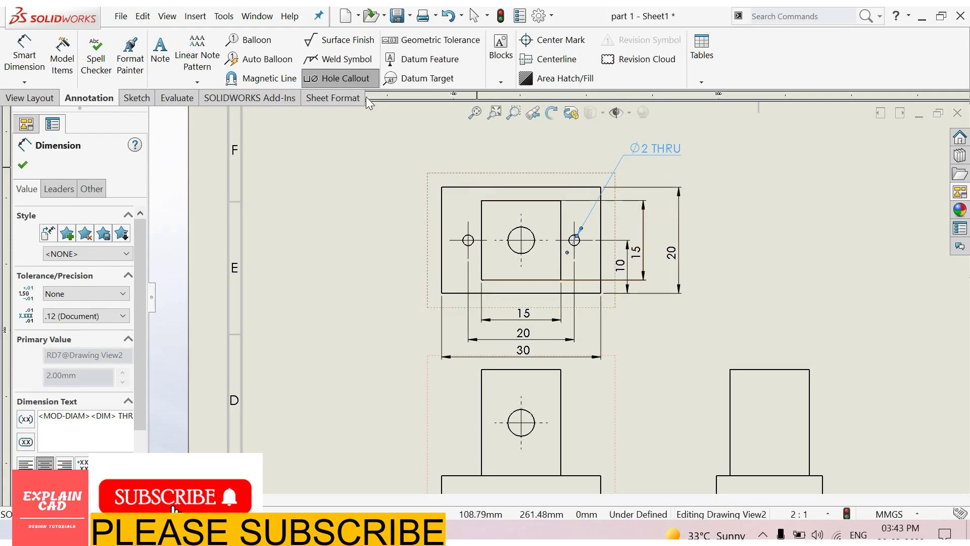
left_click(469, 188)
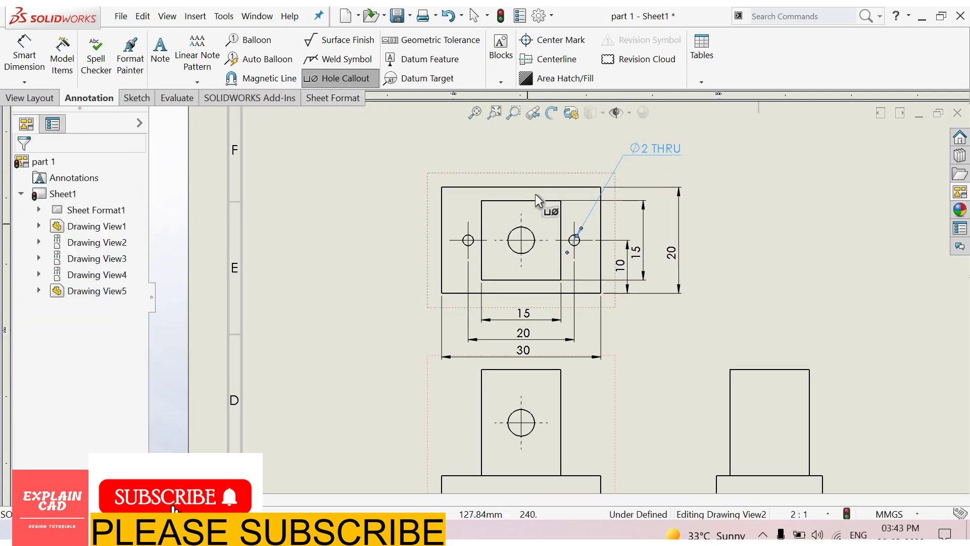
left_click(482, 146)
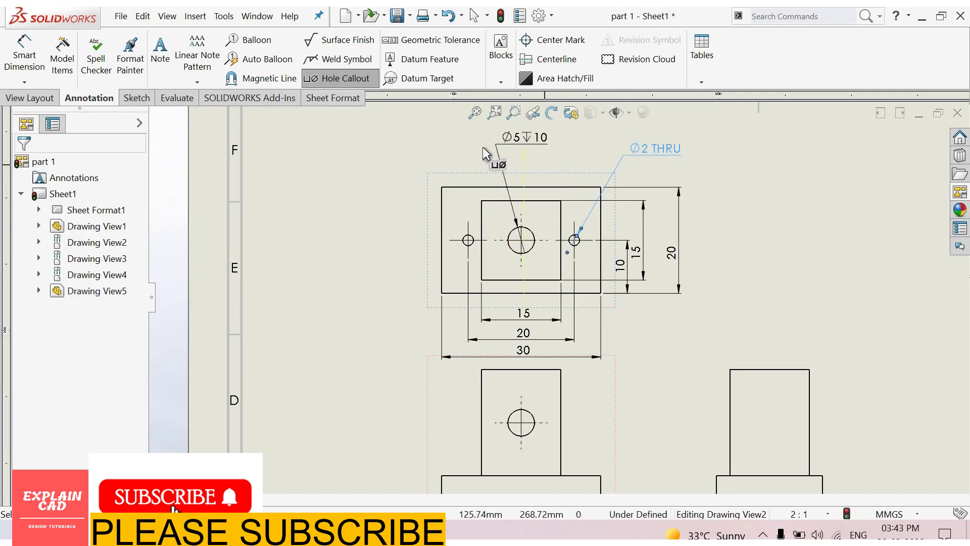
right_click(371, 221)
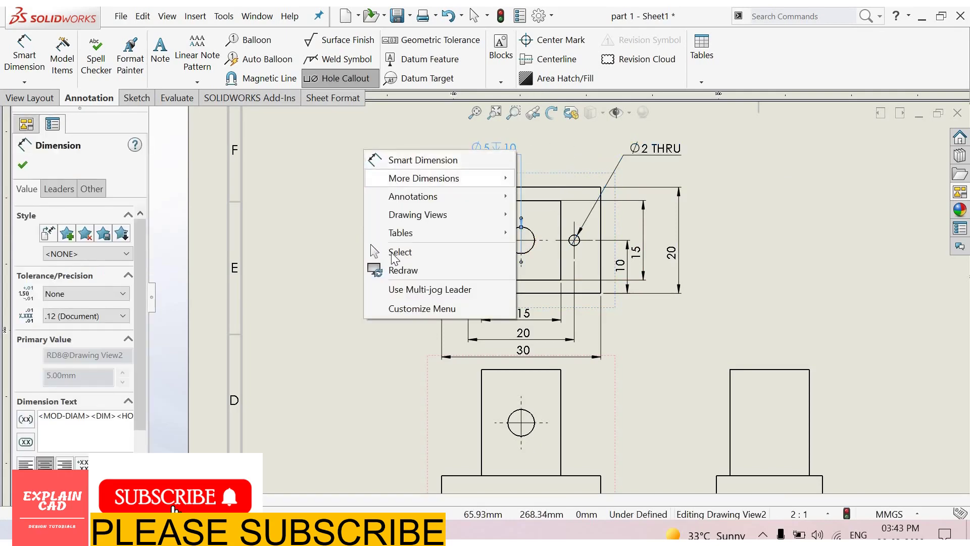
left_click(399, 252)
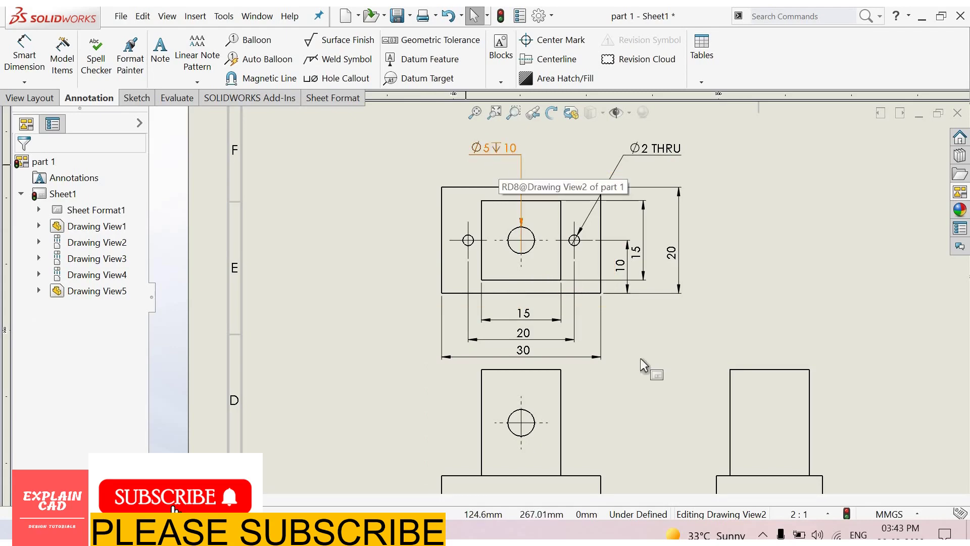
Locate the front view's side hole with a vertical 15 and a horizontal 7.50 dimension.
left_click(579, 396)
scroll(568, 368, "up", 2)
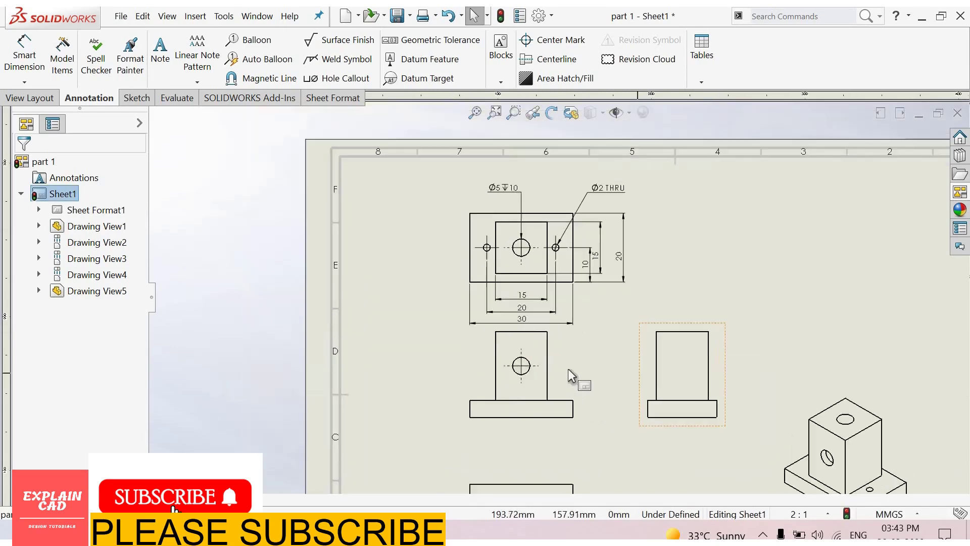
scroll(545, 326, "up", 3)
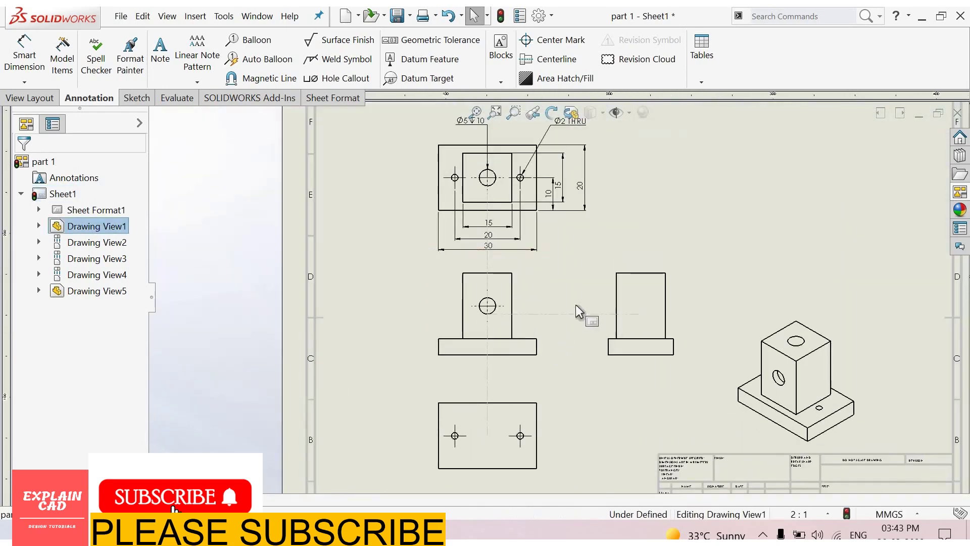
scroll(511, 323, "down", 2)
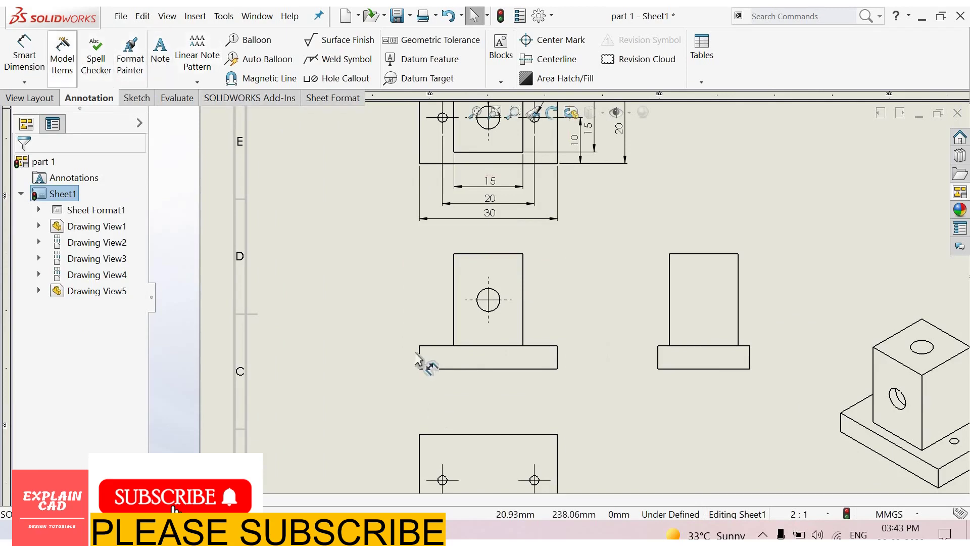
key("d")
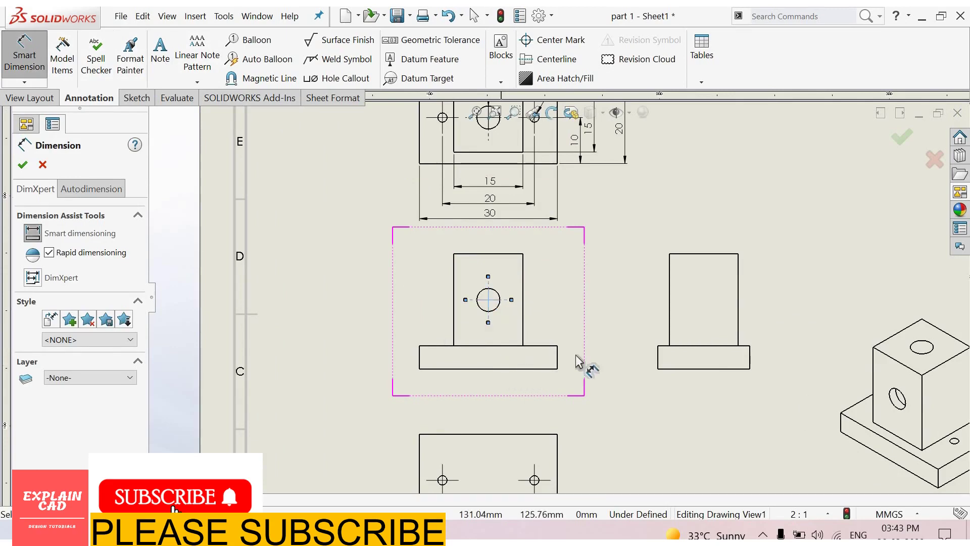
left_click(488, 300)
left_click(507, 319)
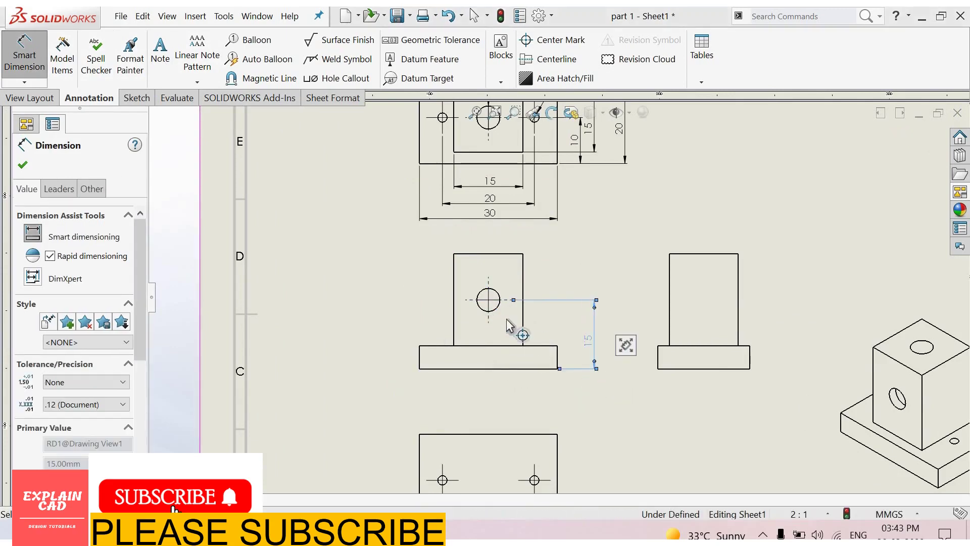
scroll(506, 321, "down", 2)
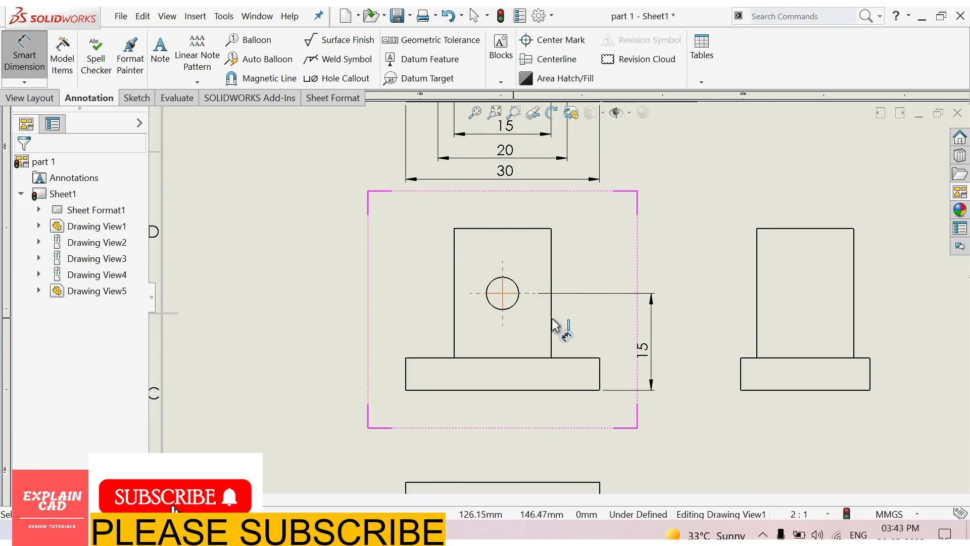
left_click(556, 363)
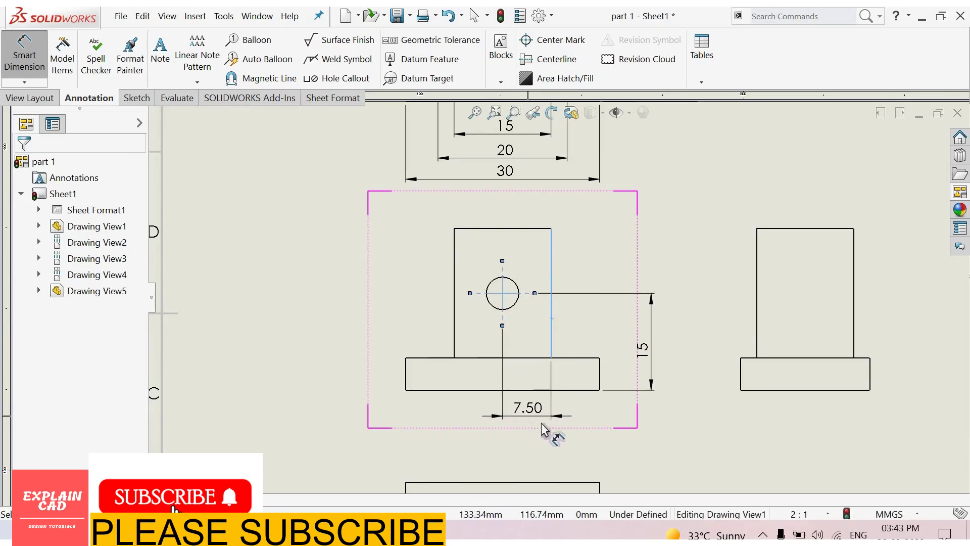
left_click(561, 423)
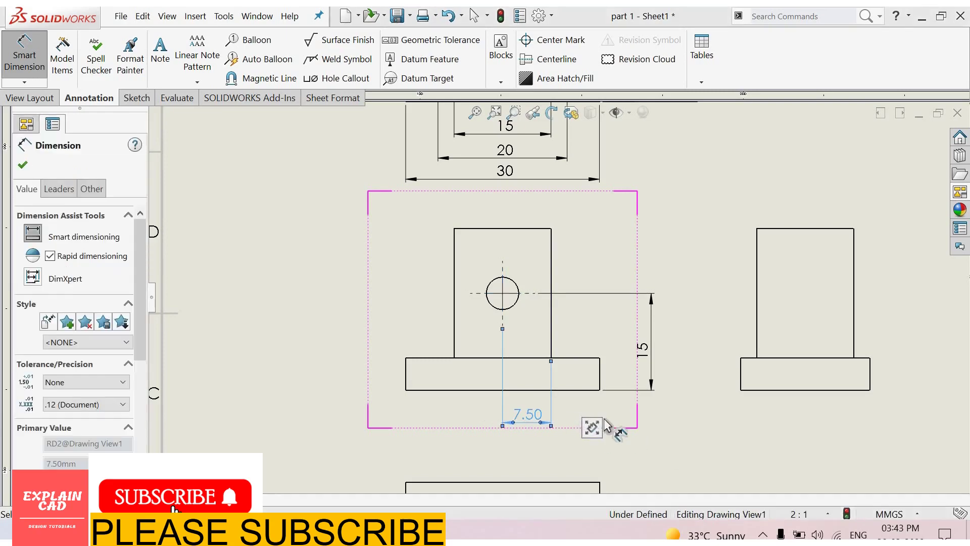
key("Escape")
left_click(323, 79)
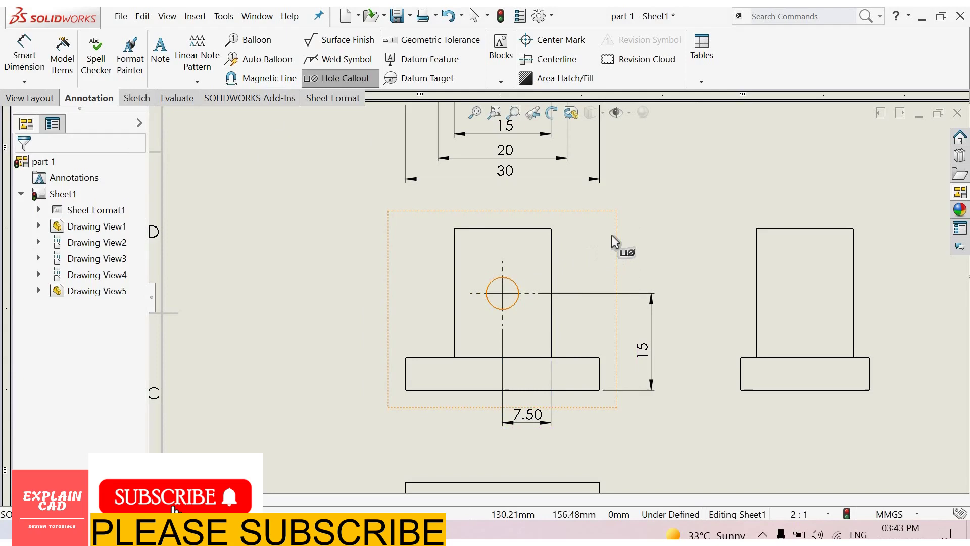
Add a ⌀5↧2 callout to the front view's hole and move it just above the block.
left_click(517, 285)
left_click(645, 199)
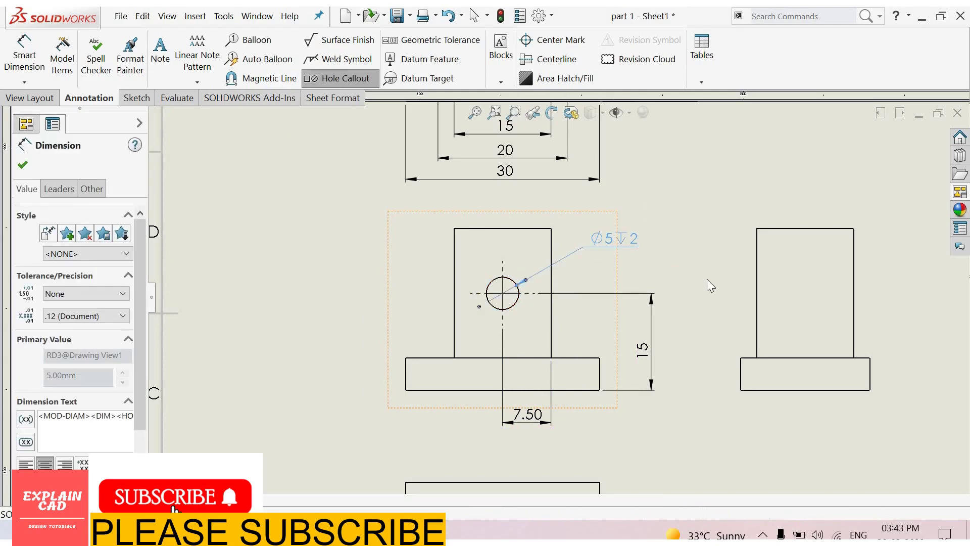
right_click(711, 309)
key("Escape")
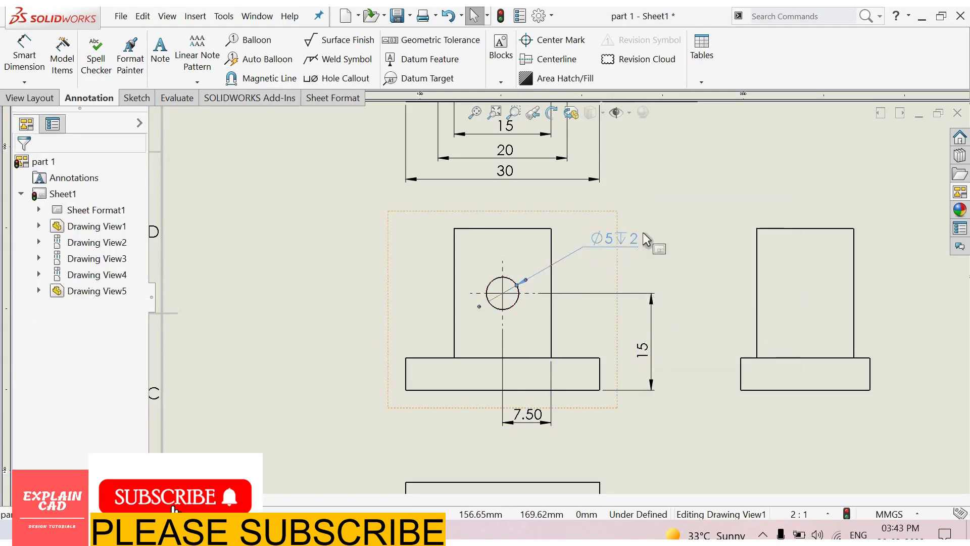
left_click_drag(644, 238, 625, 226)
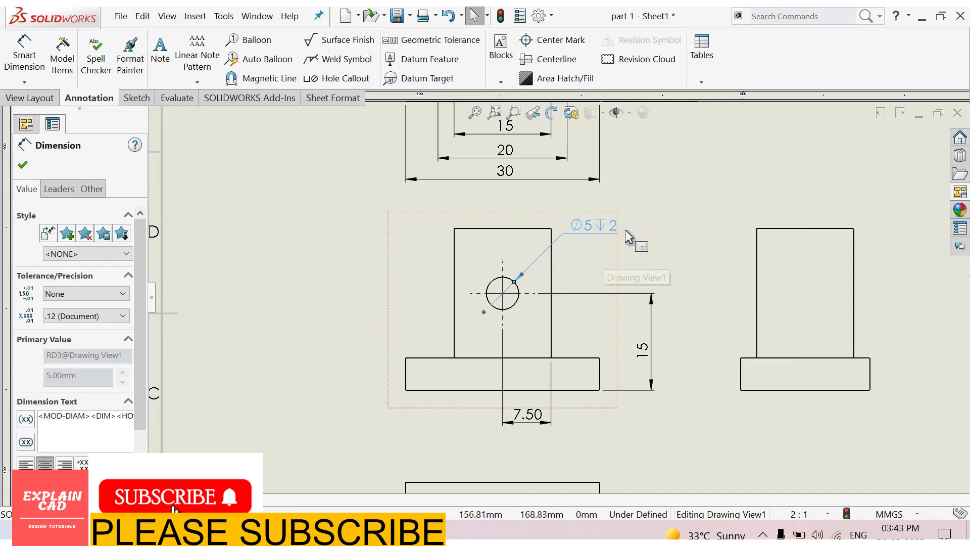
left_click(601, 466)
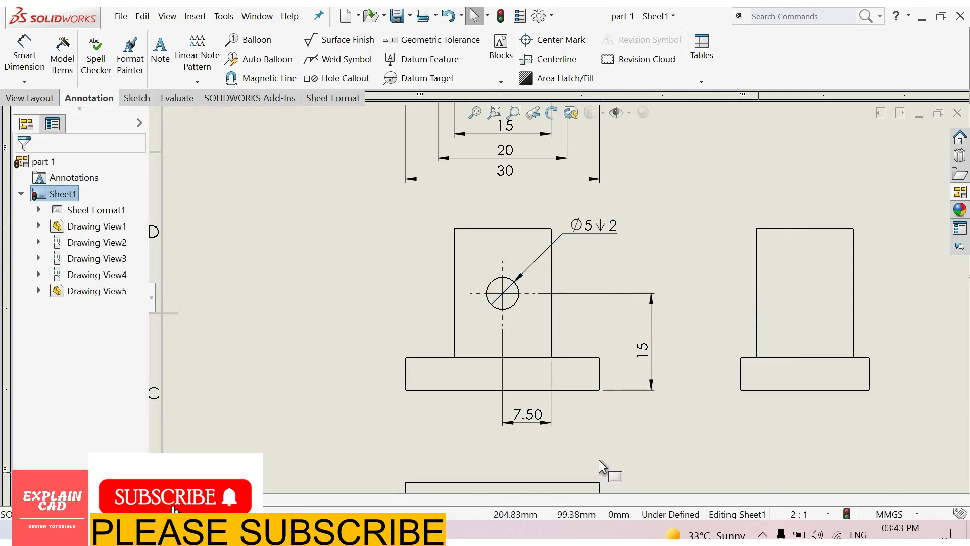
scroll(602, 435, "up", 2)
scroll(539, 399, "down", 1)
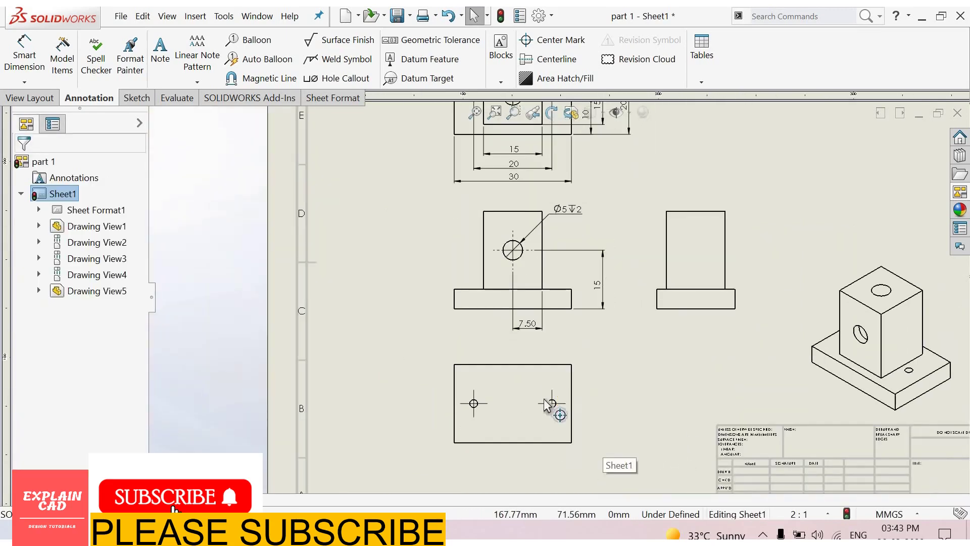
scroll(561, 182, "up", 2)
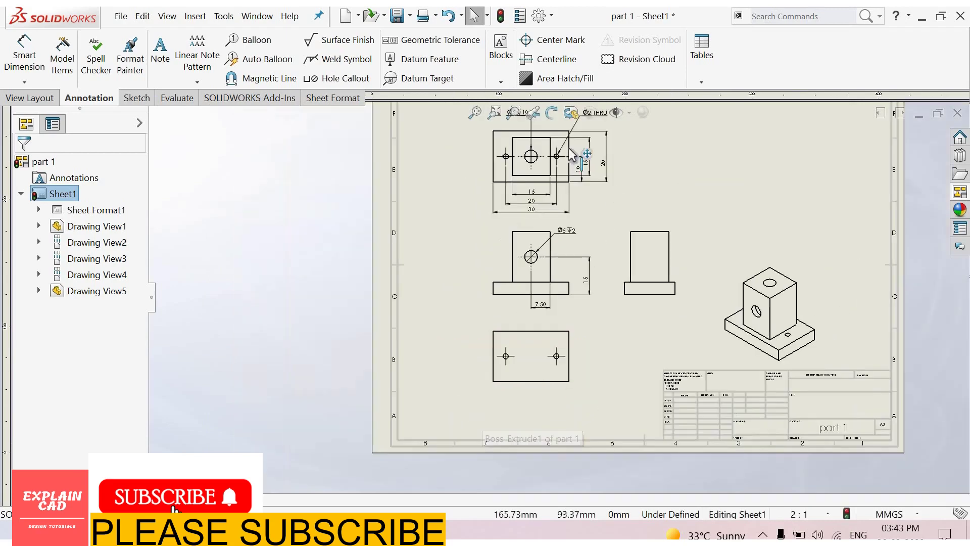
scroll(571, 174, "up", 1)
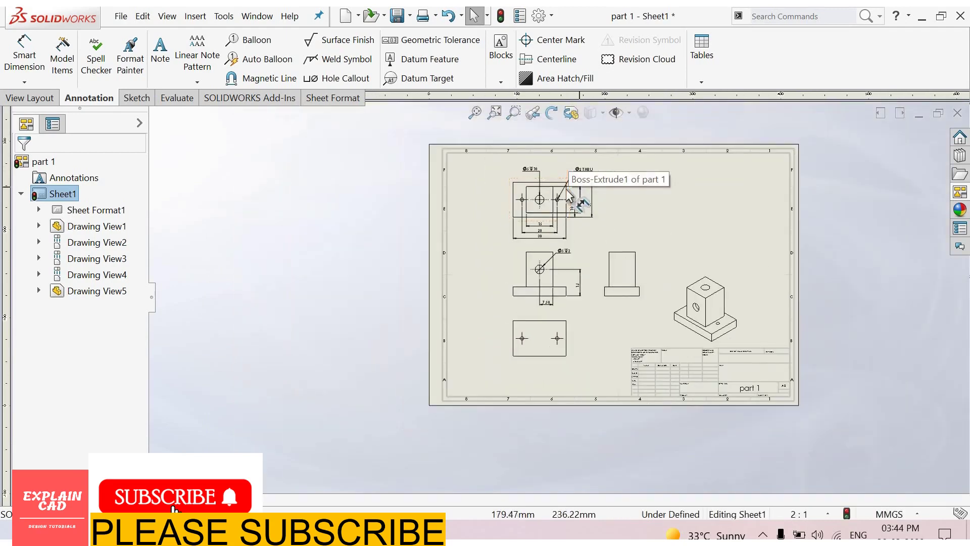
scroll(574, 187, "down", 2)
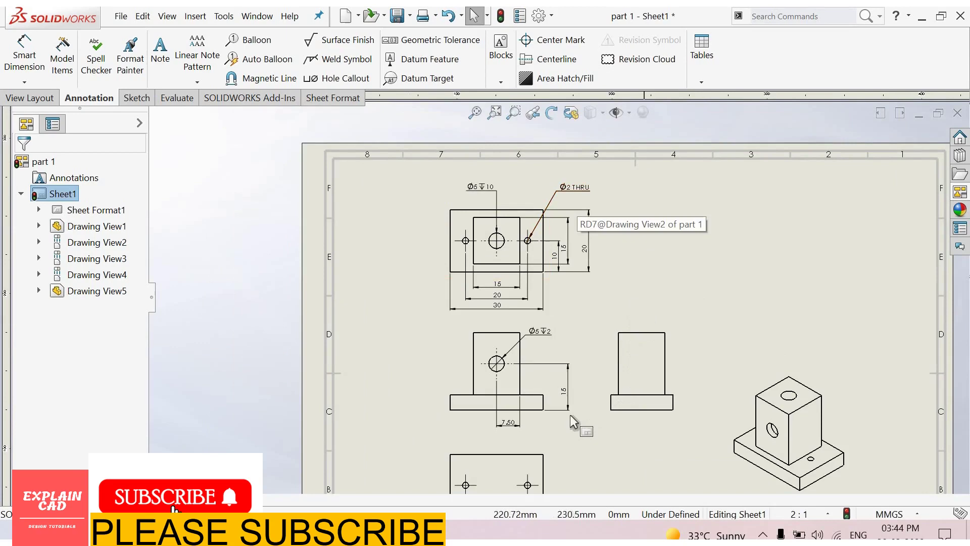
scroll(571, 308, "up", 1)
scroll(636, 296, "up", 1)
scroll(645, 298, "down", 2)
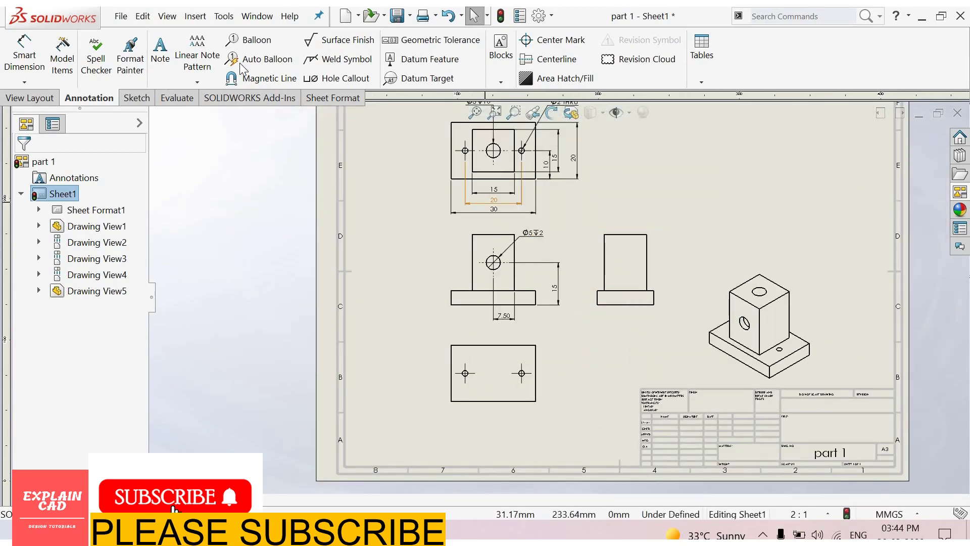
Cut section A-A vertically through the right-side view and place it to that view's right.
left_click(29, 99)
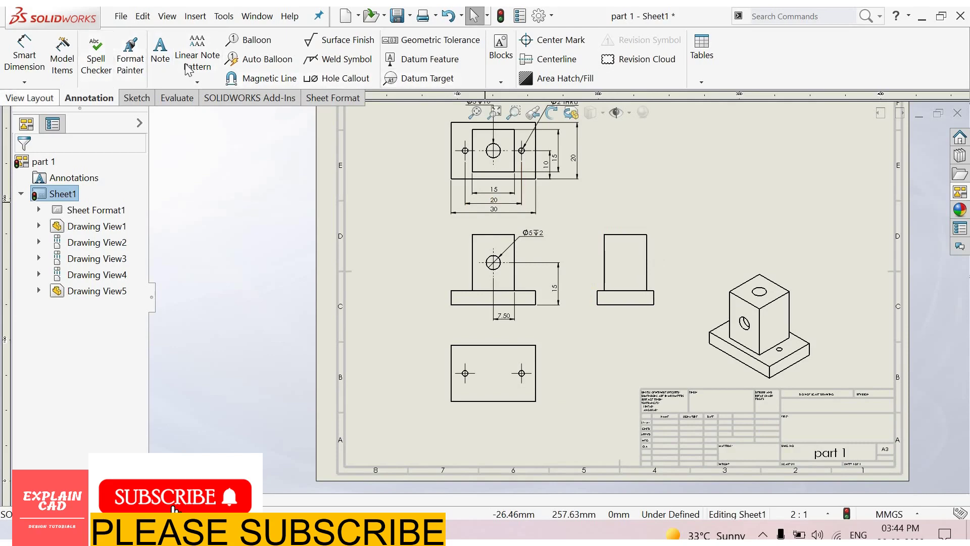
left_click(626, 243)
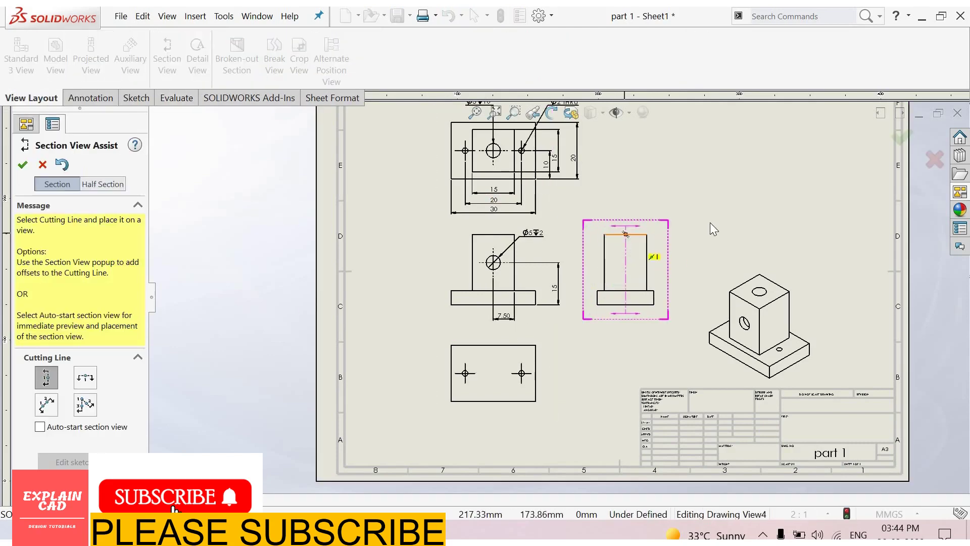
key("Return")
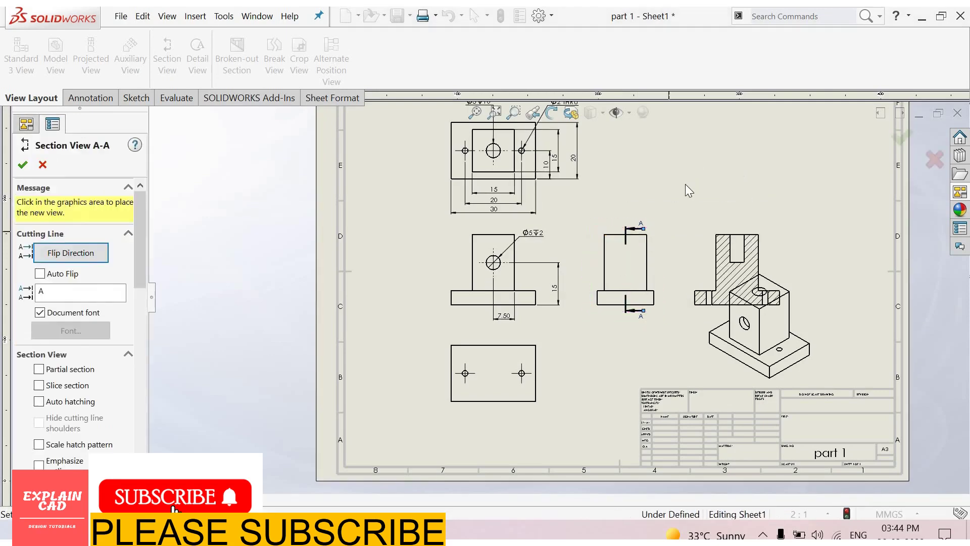
key("f")
scroll(650, 284, "down", 5)
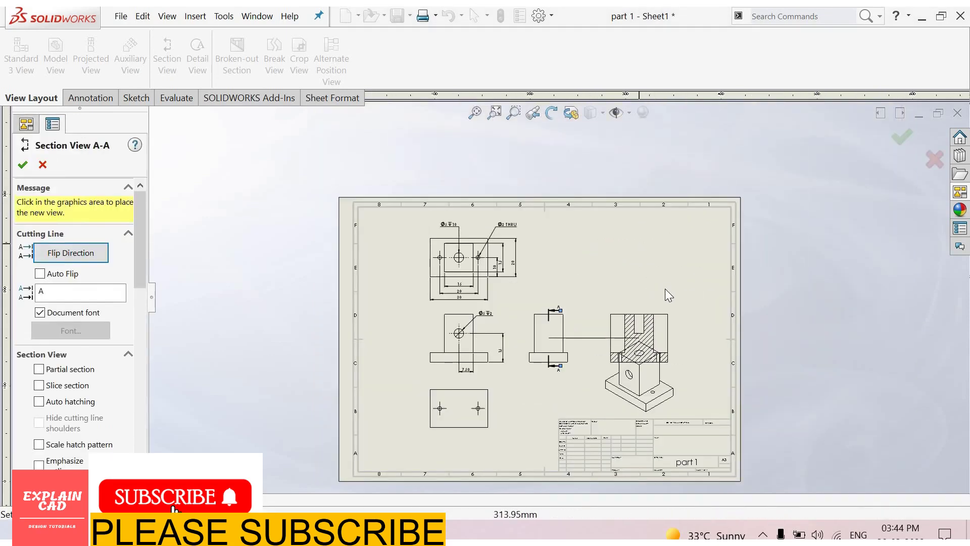
scroll(556, 288, "up", 3)
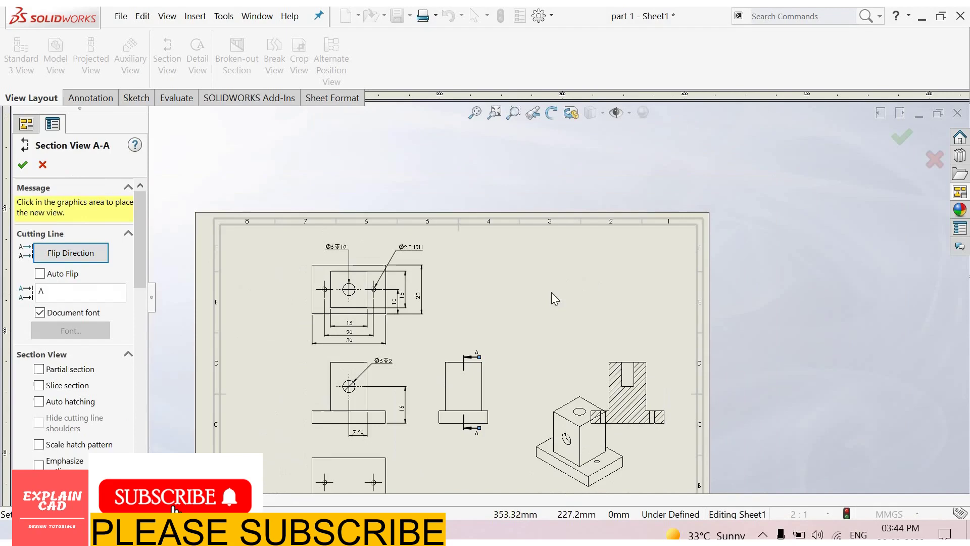
left_click(630, 308)
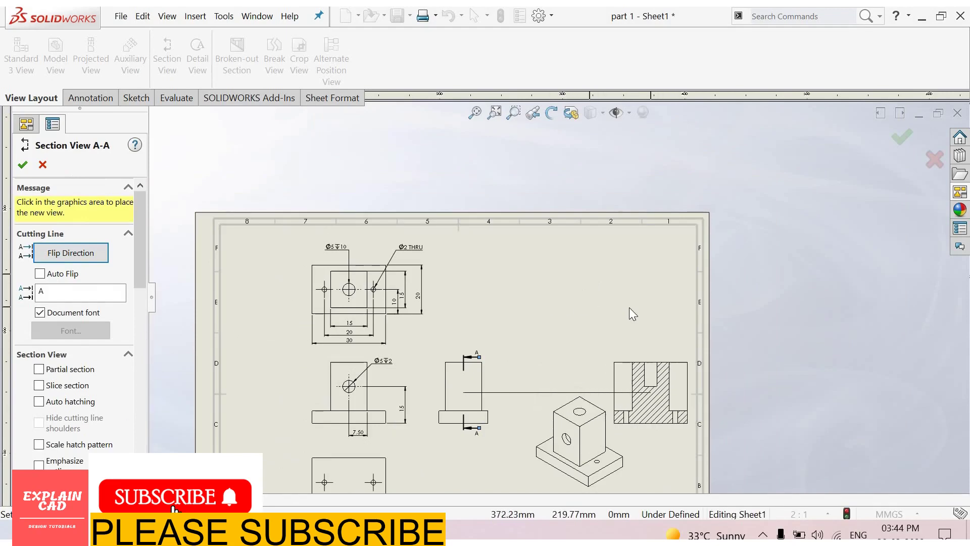
key("Escape")
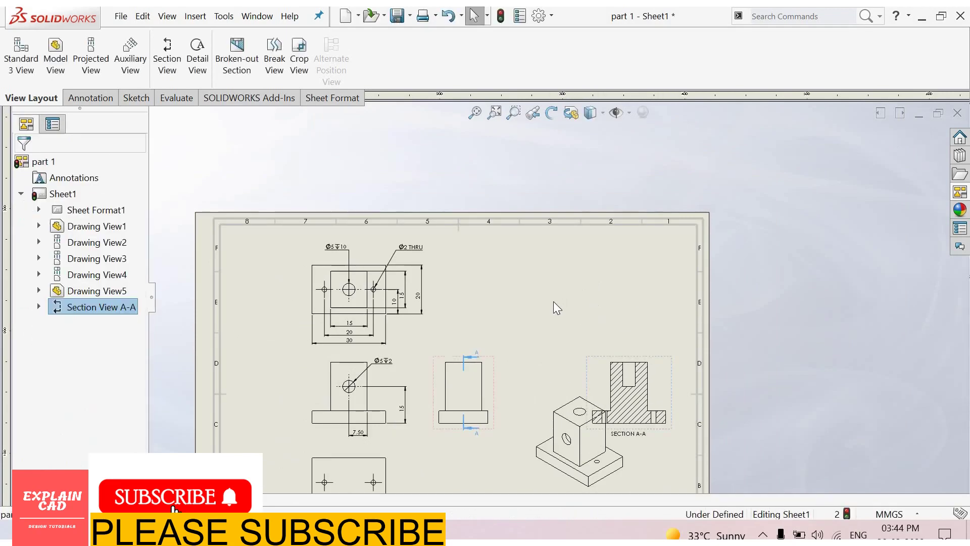
Nudge Section A-A slightly to the left on the sheet.
right_click(538, 312)
key("Escape")
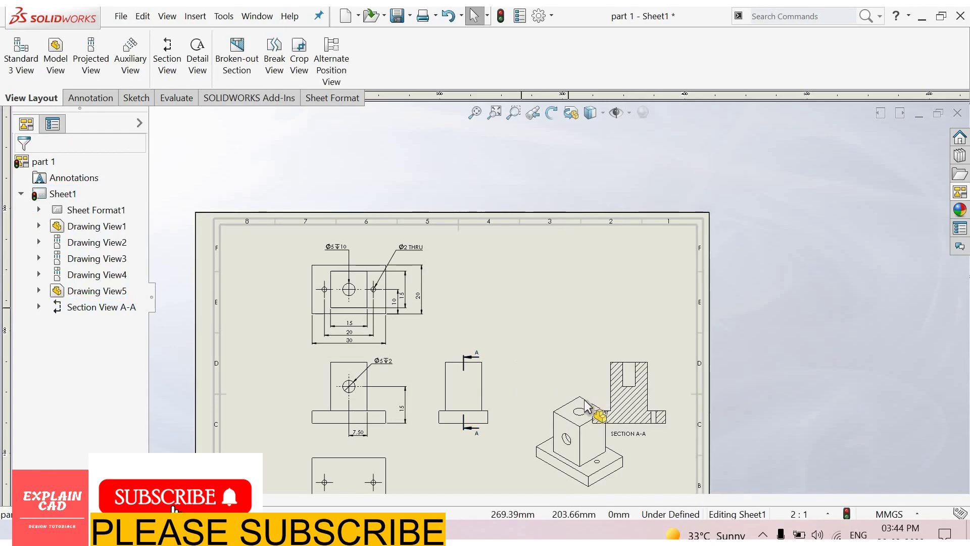
scroll(448, 251, "down", 6)
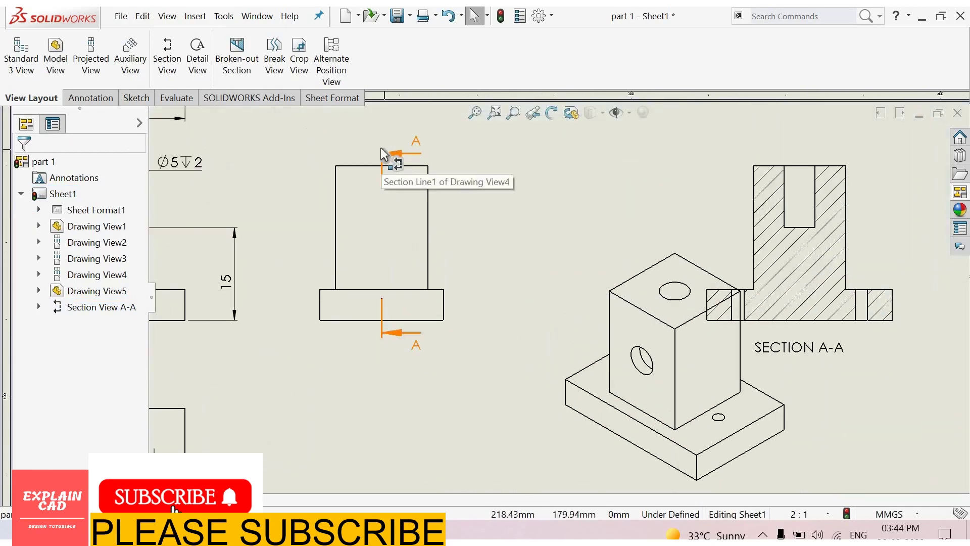
left_click(382, 133)
left_click(444, 405)
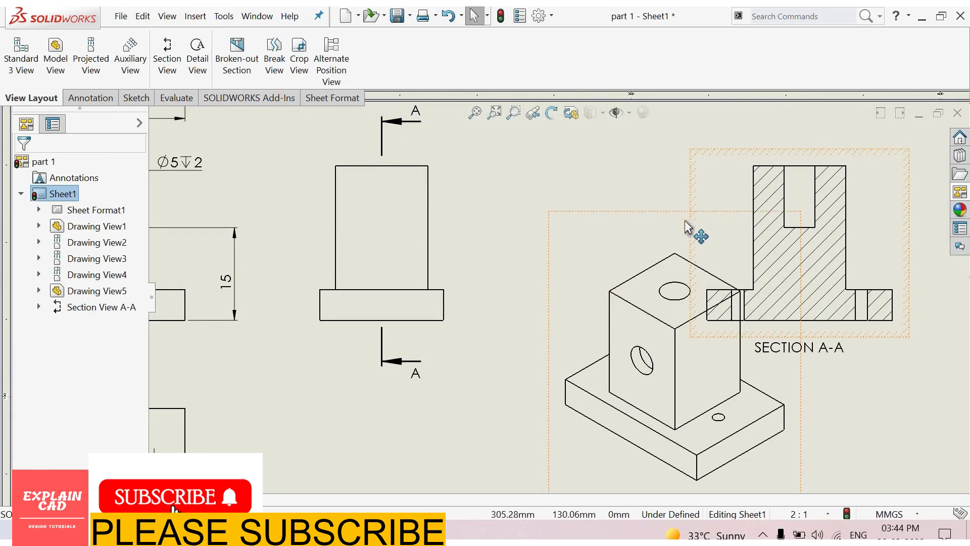
left_click_drag(687, 227, 659, 220)
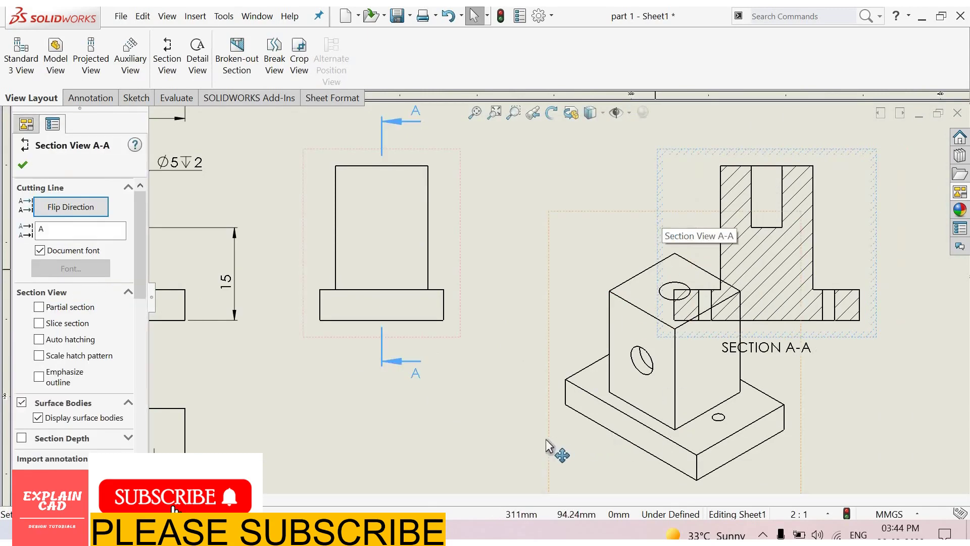
left_click(459, 265)
Break Section A-A's alignment and drag it up above the right-side view.
left_click(655, 205)
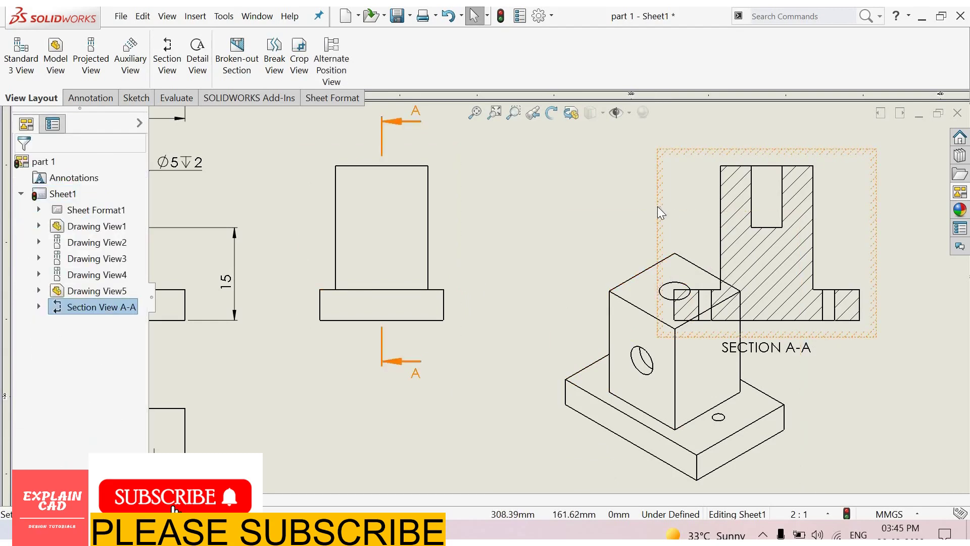
right_click(657, 206)
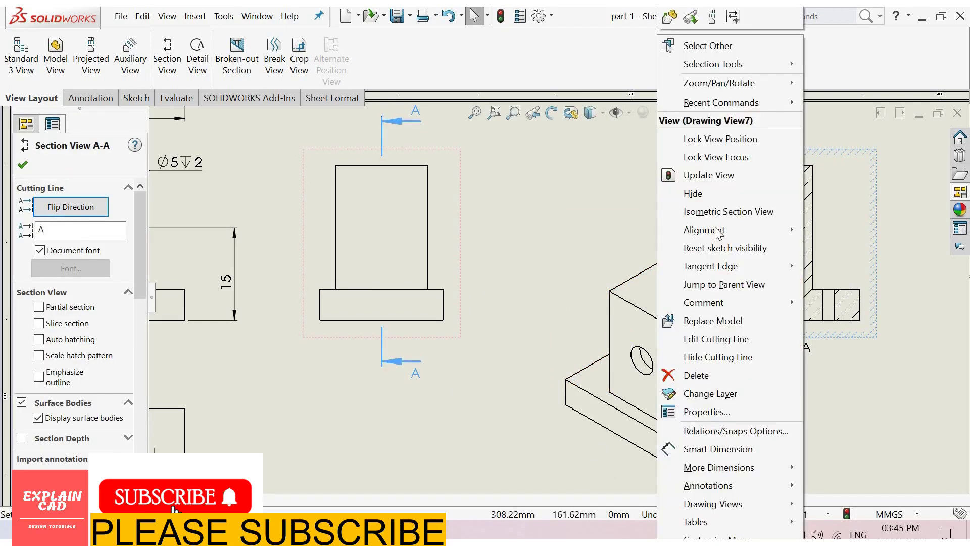
mouse_move(718, 233)
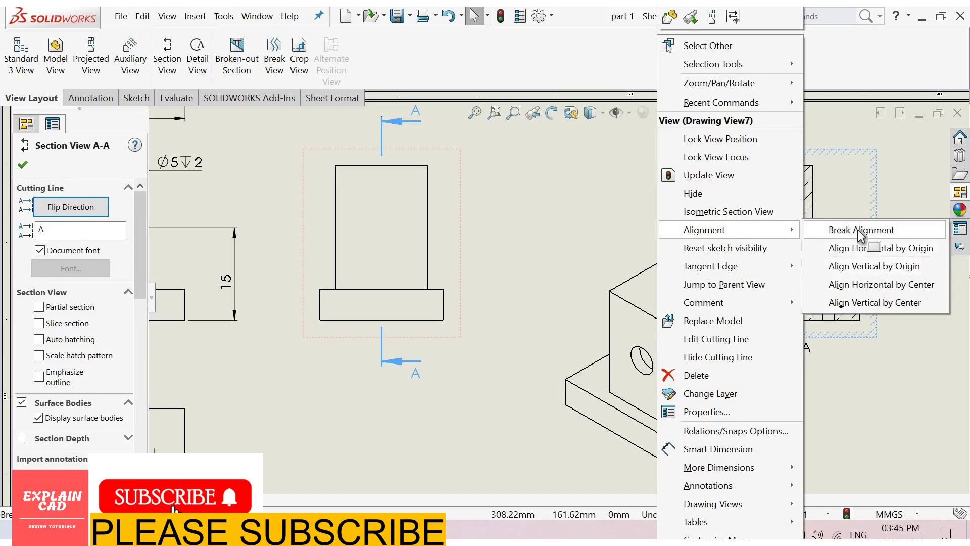
left_click(753, 251)
scroll(653, 230, "down", 2)
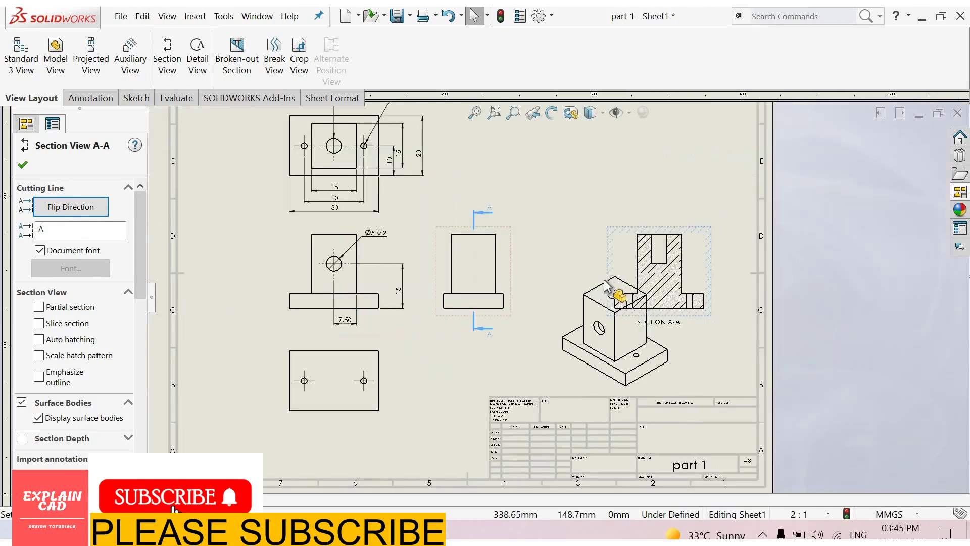
scroll(571, 263, "down", 1)
scroll(567, 262, "up", 1)
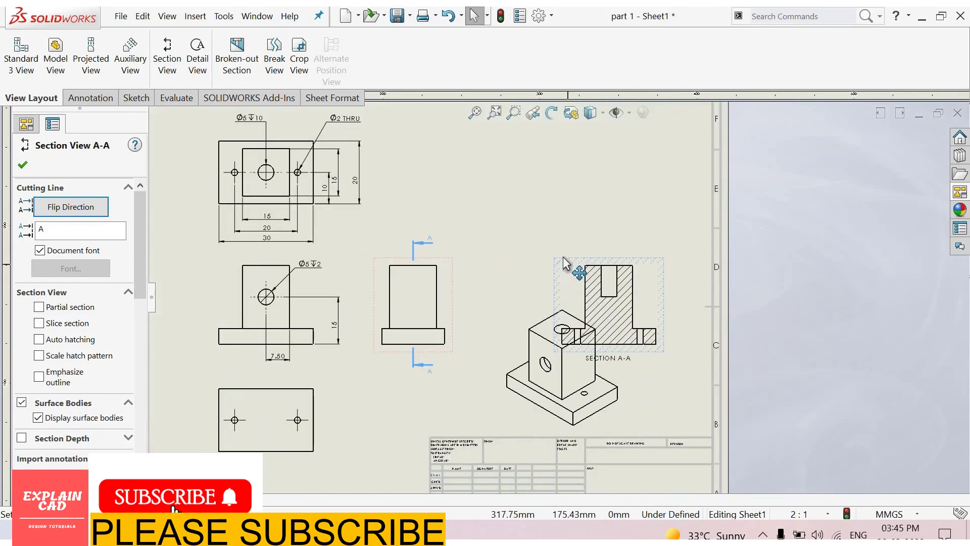
left_click_drag(562, 257, 561, 232)
mouse_move(424, 133)
left_mouse_down()
mouse_move(396, 134)
mouse_move(427, 143)
mouse_move(424, 133)
mouse_move(407, 143)
mouse_move(419, 137)
left_mouse_up()
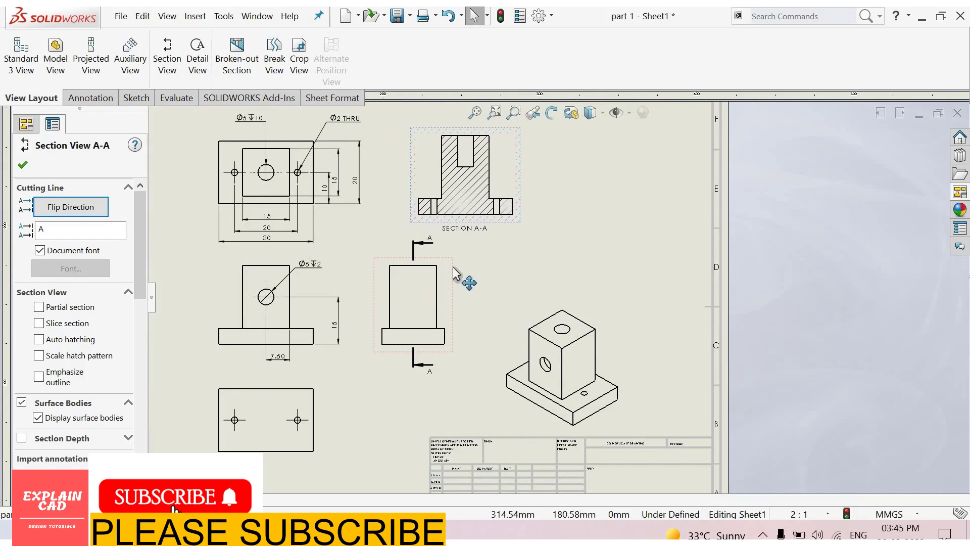
Move the isometric view up and to the right on the sheet.
left_click(597, 303)
mouse_move(635, 281)
left_mouse_down()
mouse_move(654, 253)
mouse_move(633, 192)
left_mouse_up()
left_click(488, 228)
left_click(477, 256)
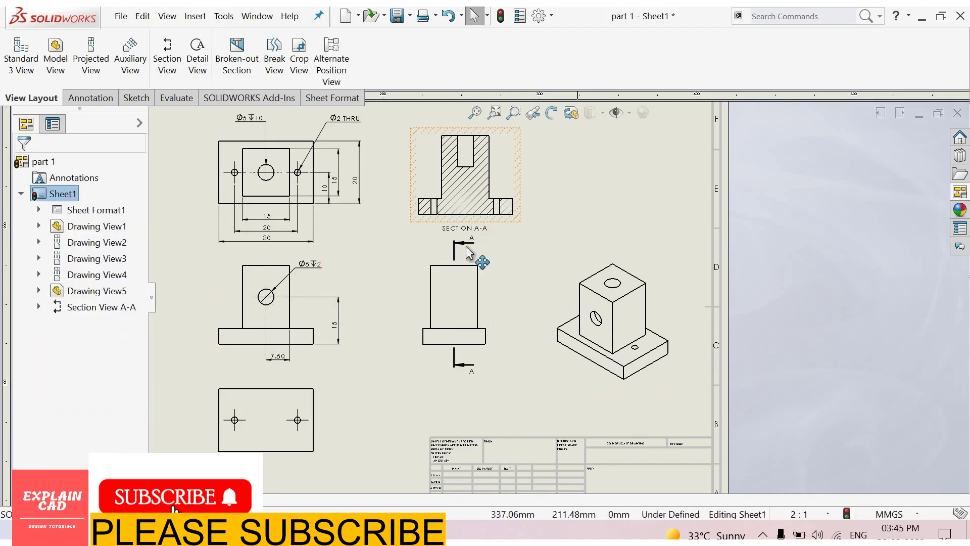
scroll(550, 271, "down", 3)
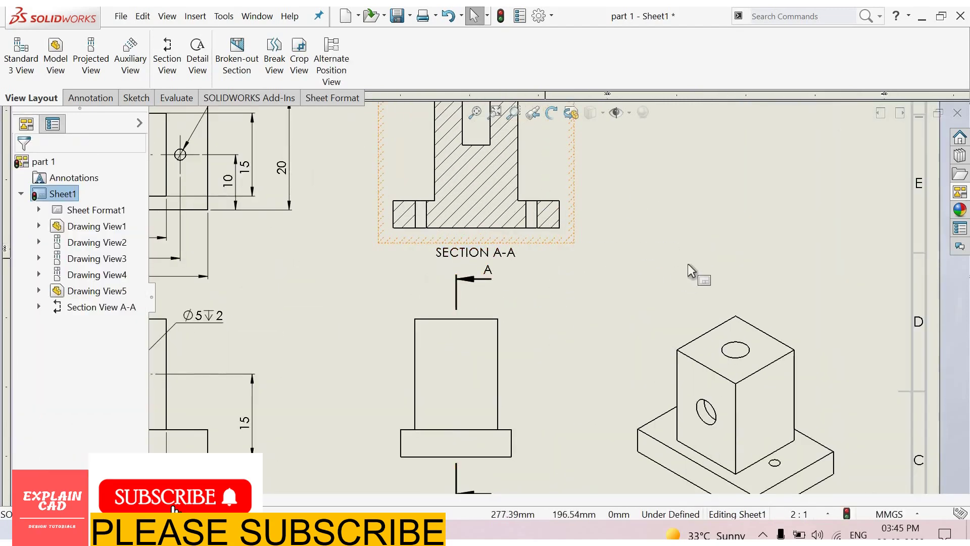
scroll(425, 401, "up", 5)
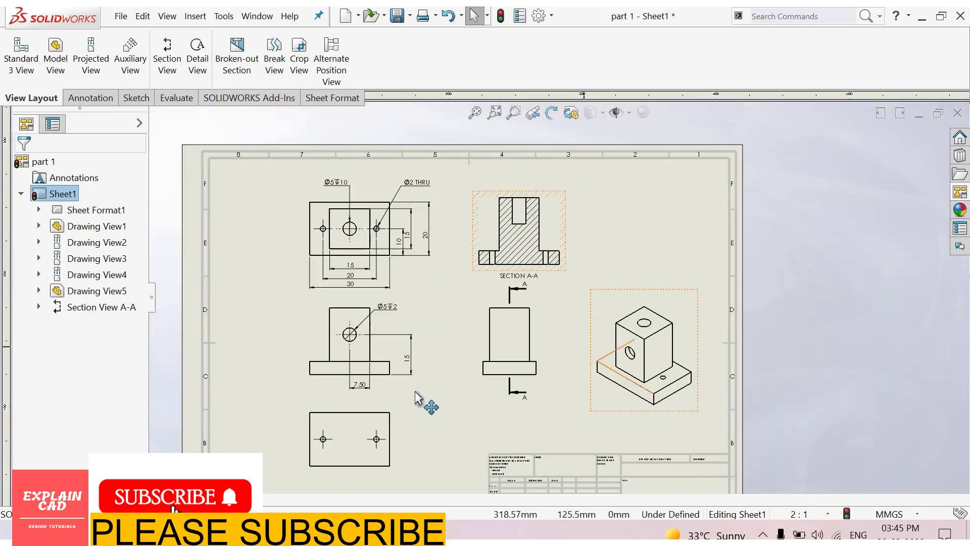
scroll(444, 364, "down", 2)
scroll(480, 313, "up", 2)
scroll(480, 314, "down", 3)
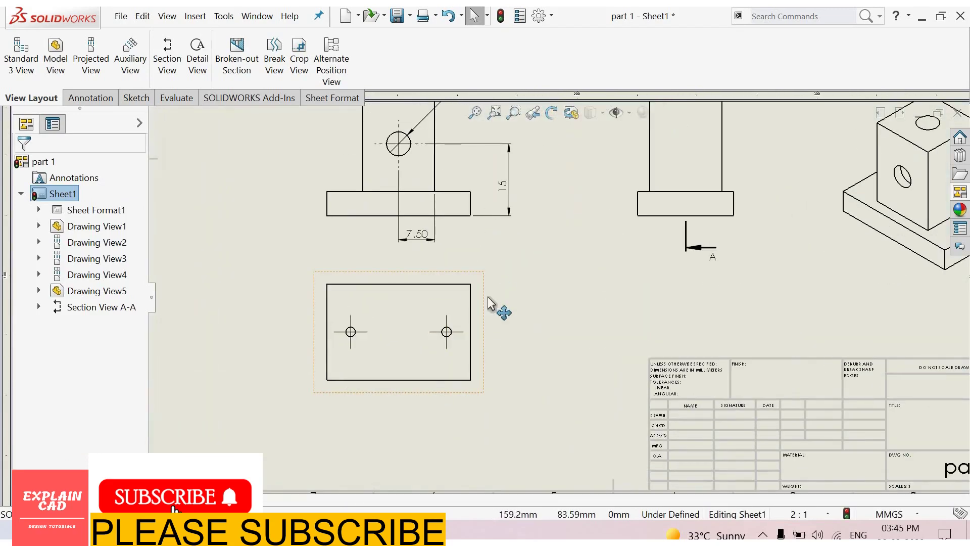
Move Drawing View3 down, break its alignment, and shift it to the right.
mouse_move(493, 310)
left_mouse_down()
mouse_move(481, 295)
mouse_move(481, 304)
left_mouse_up()
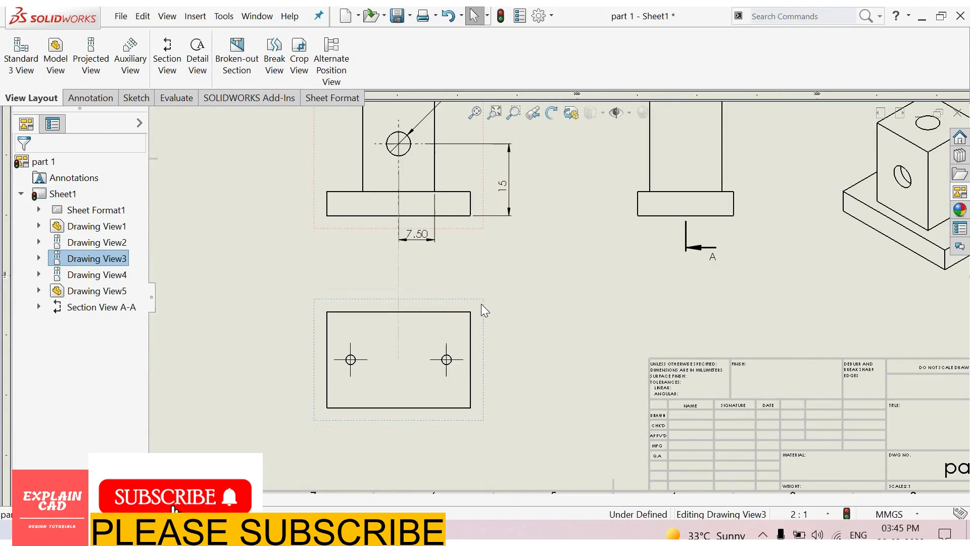
right_click(480, 303)
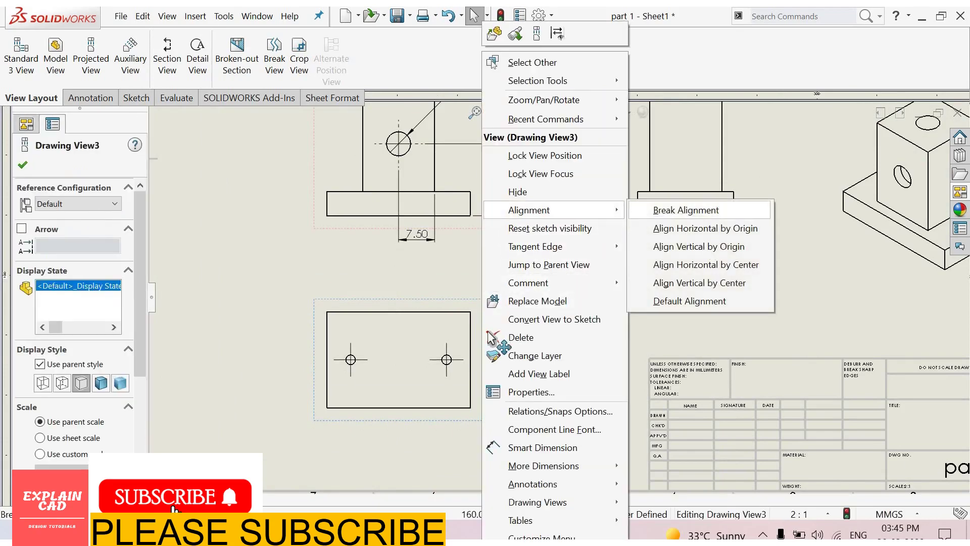
left_click(578, 343)
mouse_move(576, 344)
left_mouse_down()
mouse_move(494, 336)
mouse_move(515, 335)
mouse_move(539, 310)
mouse_move(543, 331)
left_mouse_up()
left_click(616, 232)
scroll(617, 233, "up", 3)
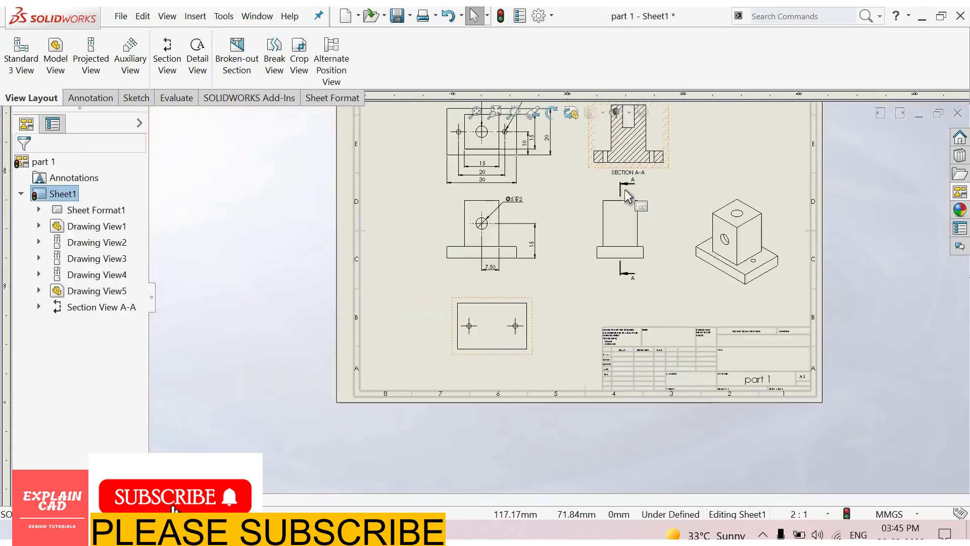
scroll(567, 316, "down", 2)
scroll(559, 354, "up", 2)
scroll(559, 353, "down", 4)
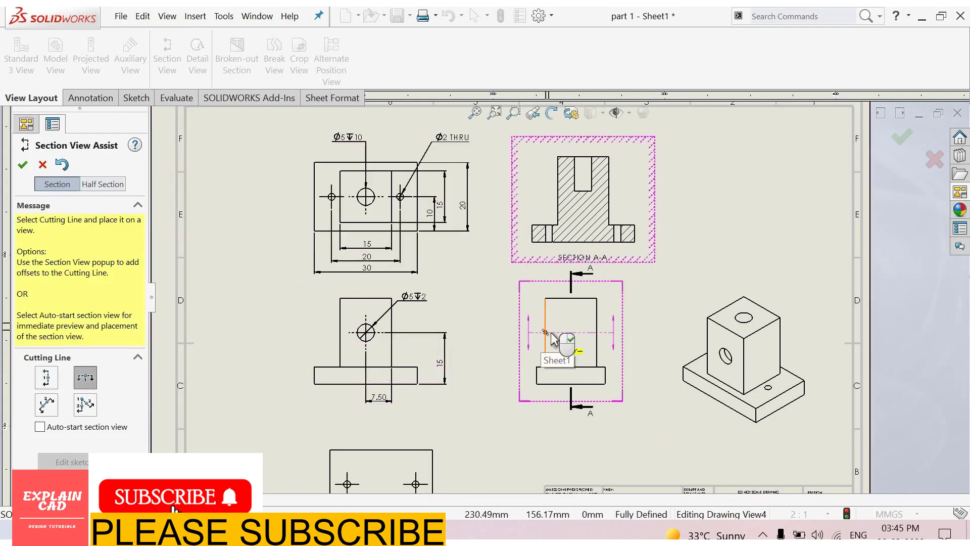
Cut Section B-B horizontally through Drawing View4 and place it below that view.
left_click(651, 358)
left_click(657, 354)
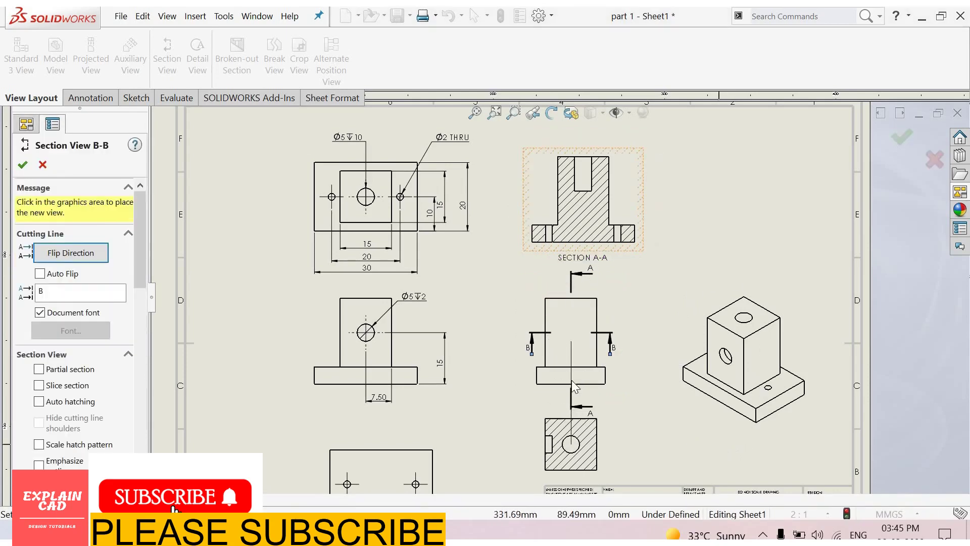
scroll(560, 399, "down", 5)
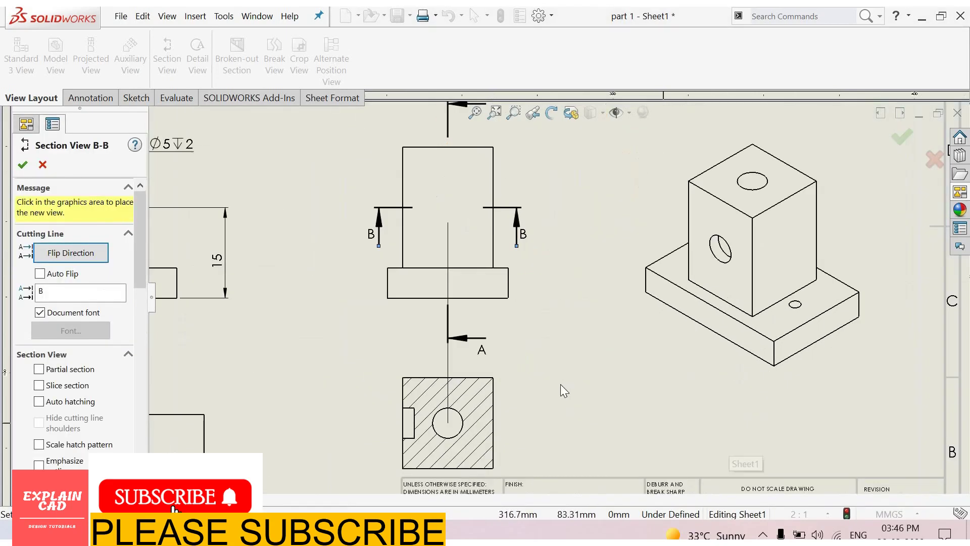
left_click(569, 356)
Zoom the sheet to fit and locate Section B-B and its cutting line.
right_click(529, 346)
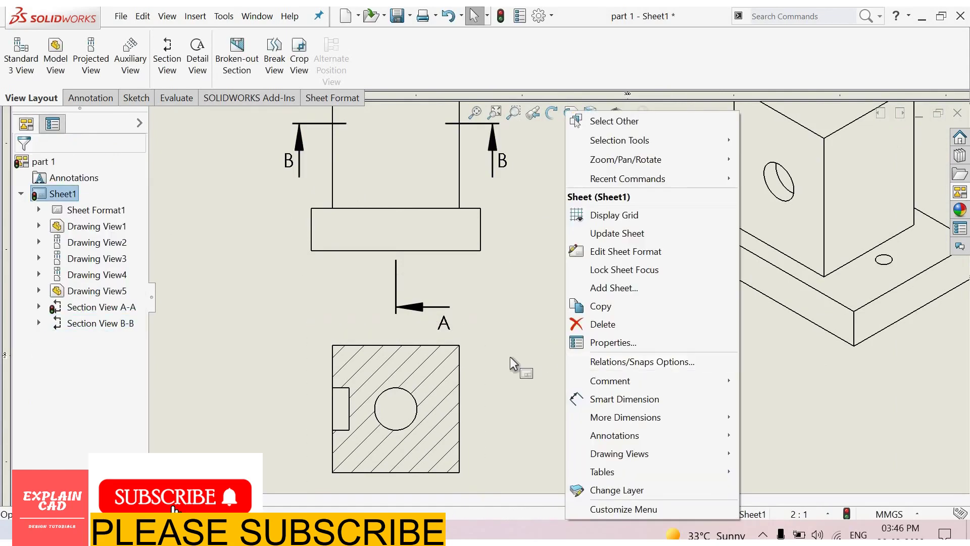
left_click(480, 292)
scroll(570, 221, "up", 5)
scroll(559, 207, "down", 4)
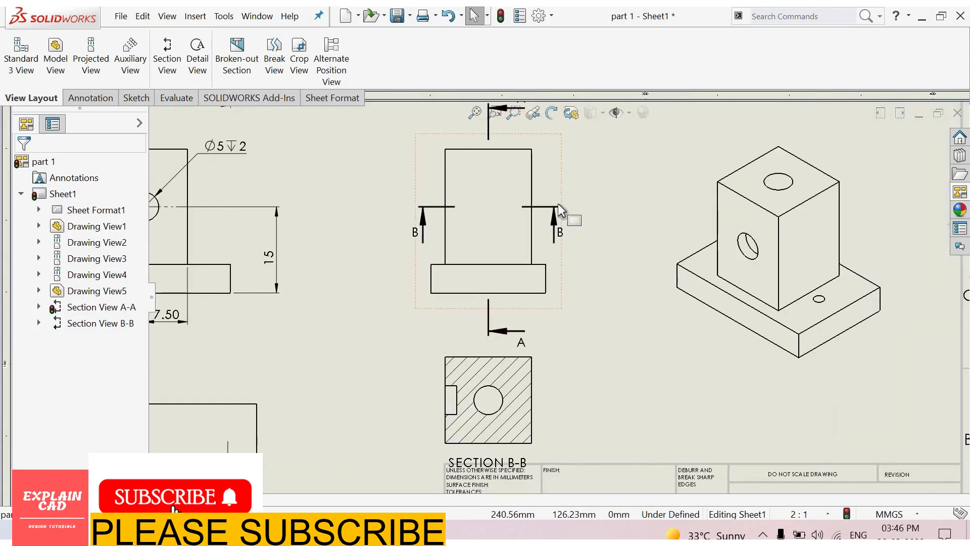
left_click(557, 206)
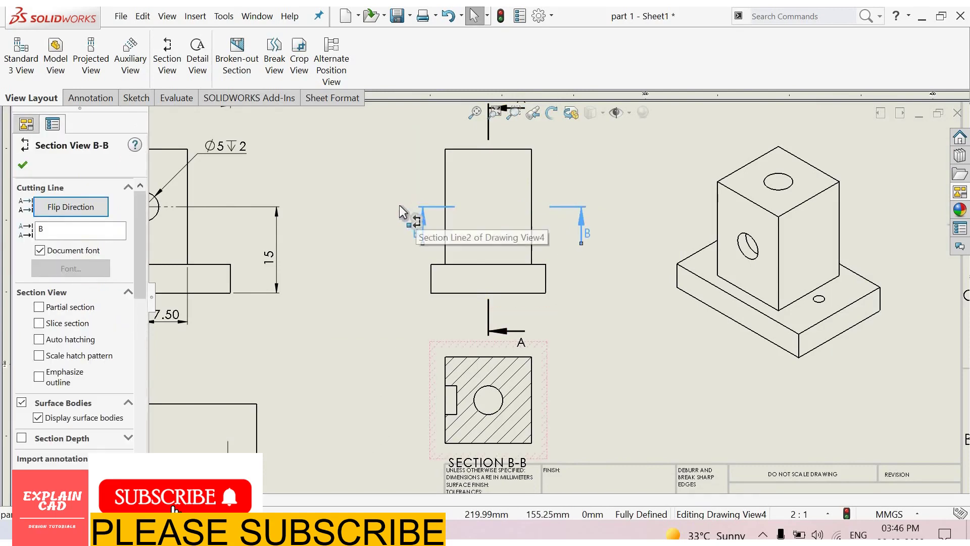
key("Escape")
scroll(366, 252, "up", 3)
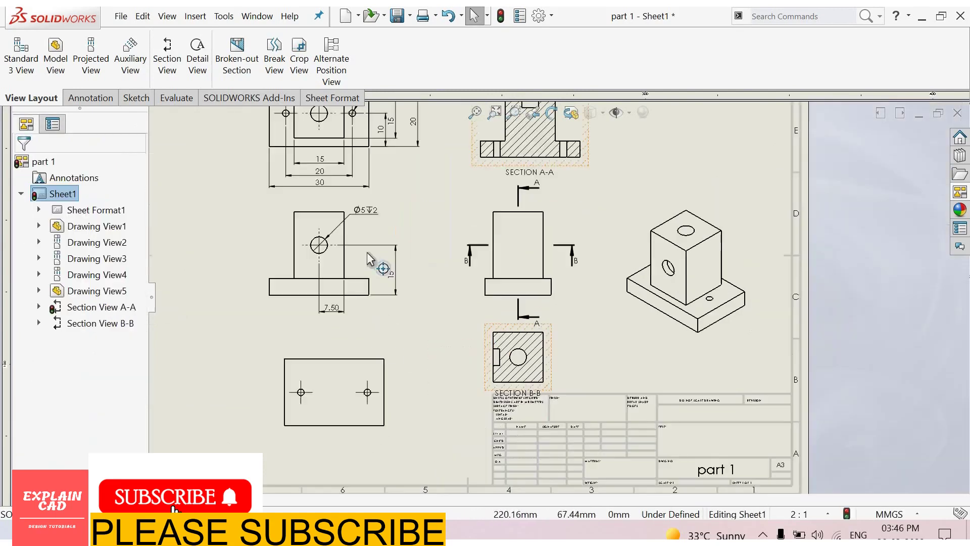
scroll(366, 253, "up", 1)
scroll(602, 259, "down", 1)
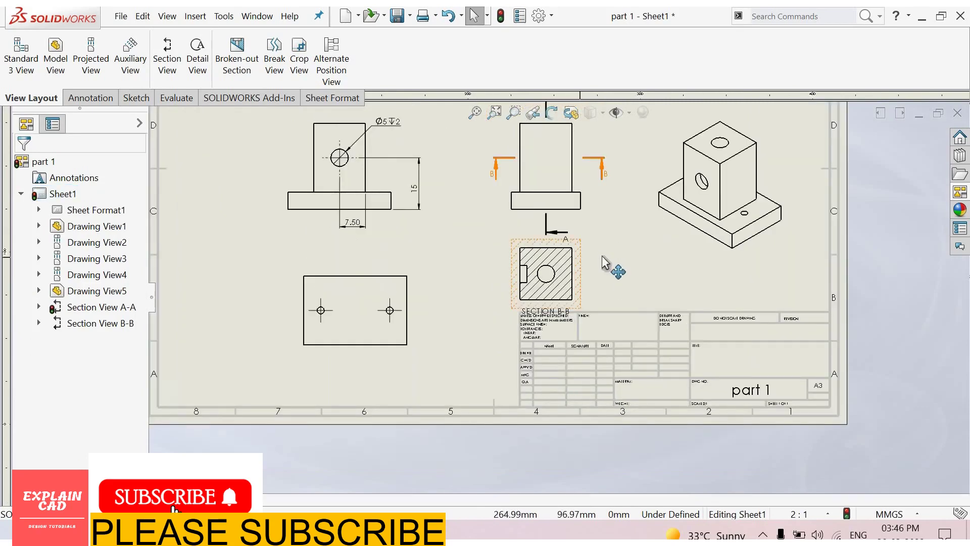
left_click(603, 260)
key("f")
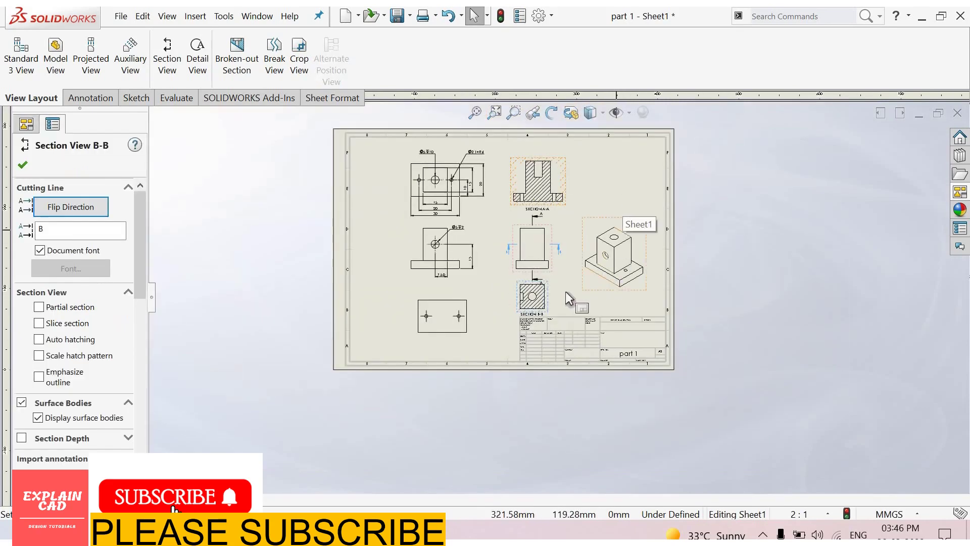
scroll(571, 293, "down", 3)
key("Escape")
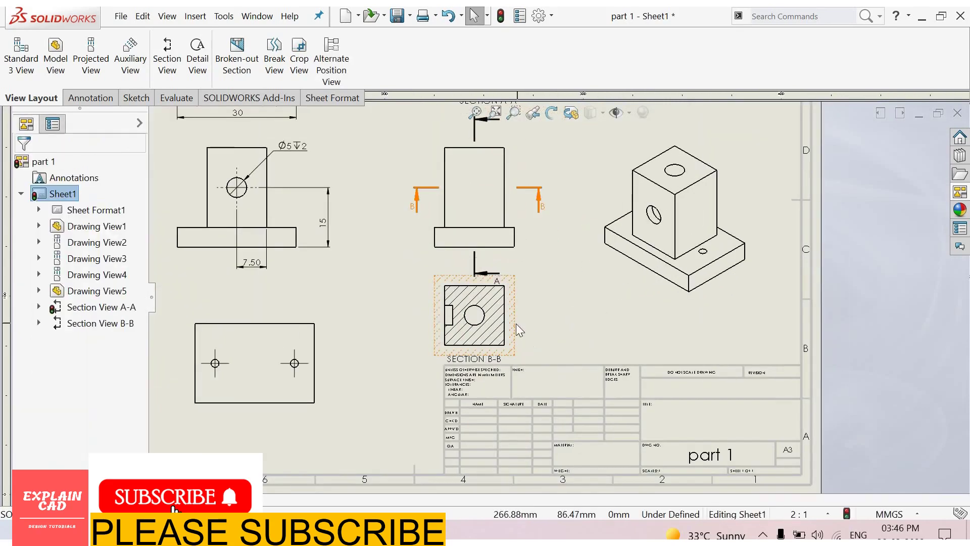
Break Section B-B's alignment and drag it to the top-right beside Section A-A.
left_click(517, 324)
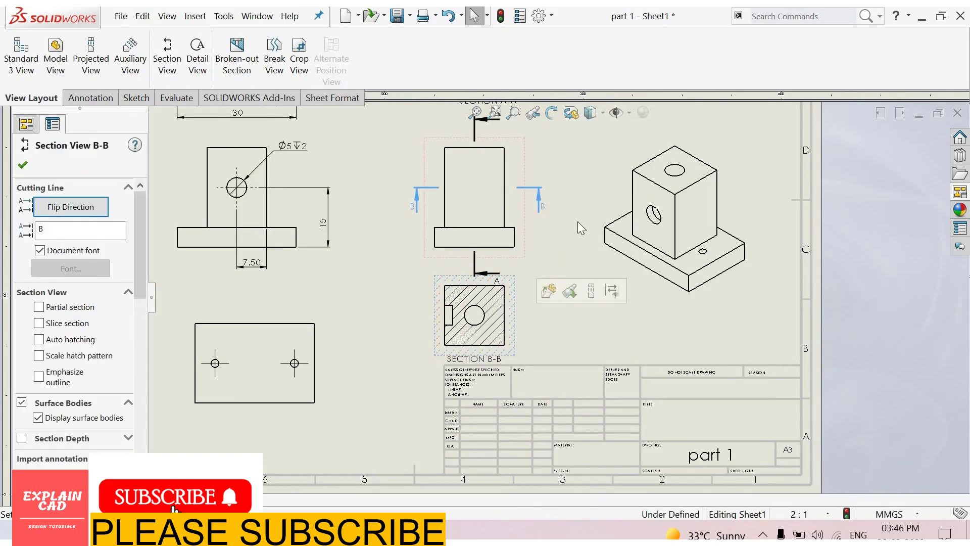
right_click(513, 316)
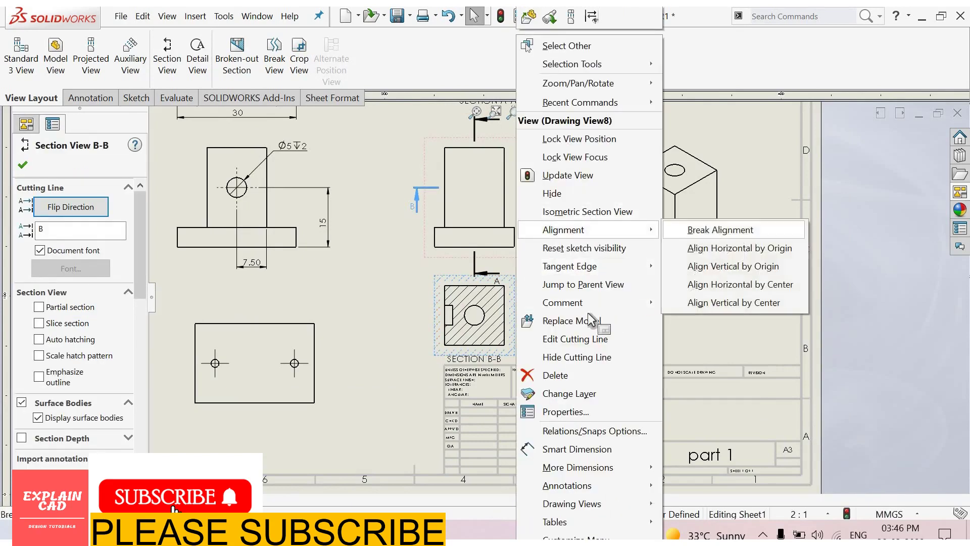
key("Escape")
key("Escape")
scroll(537, 314, "up", 2)
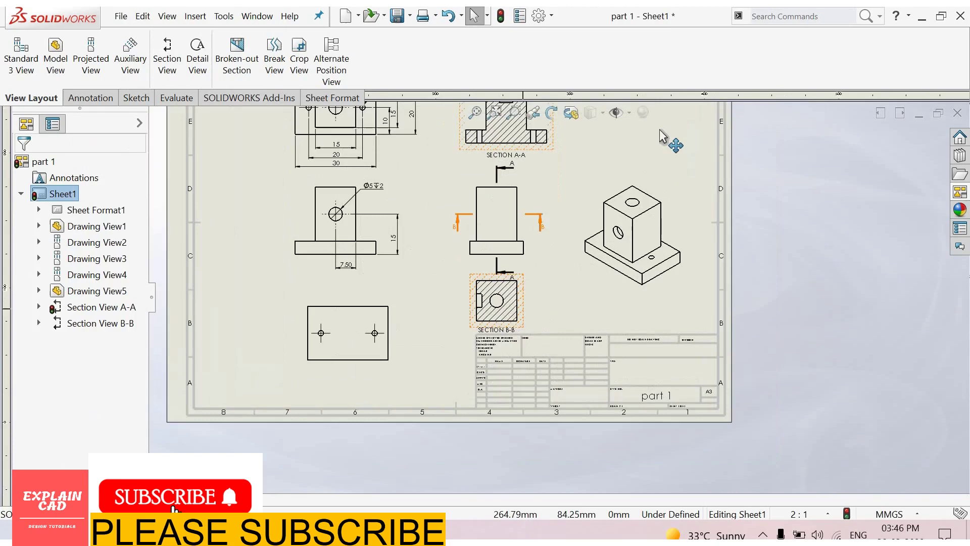
left_click_drag(530, 313, 611, 184)
left_click_drag(666, 137, 687, 116)
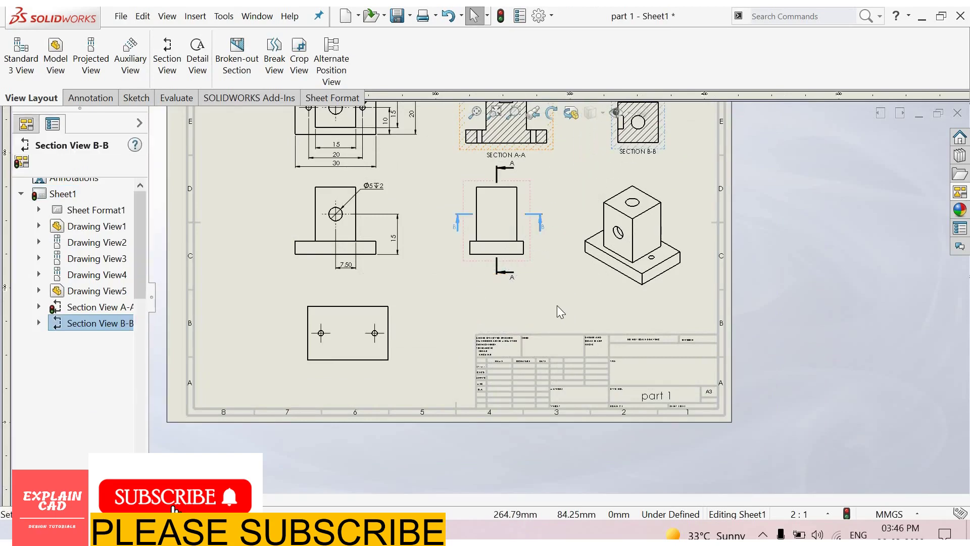
left_click(563, 215)
scroll(601, 219, "up", 4)
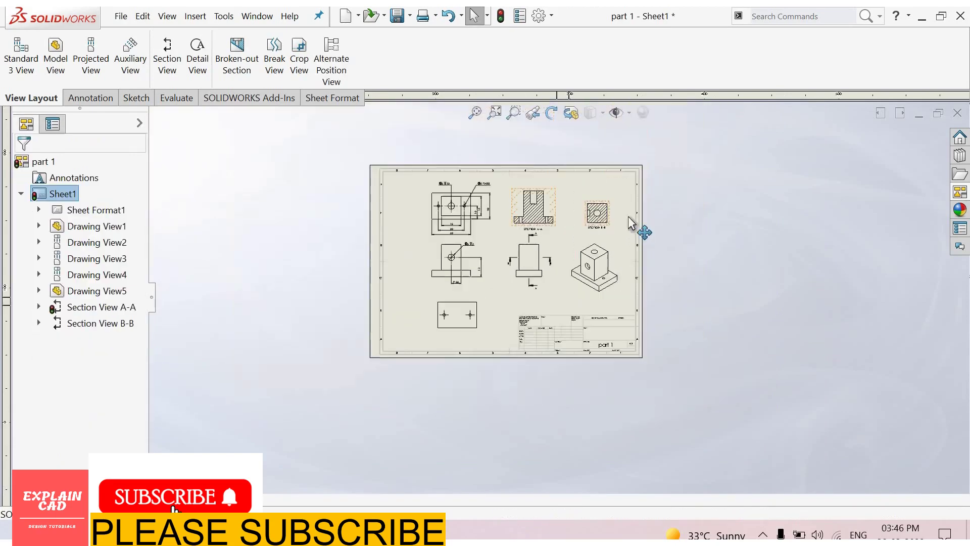
scroll(637, 212, "down", 2)
left_click(635, 214)
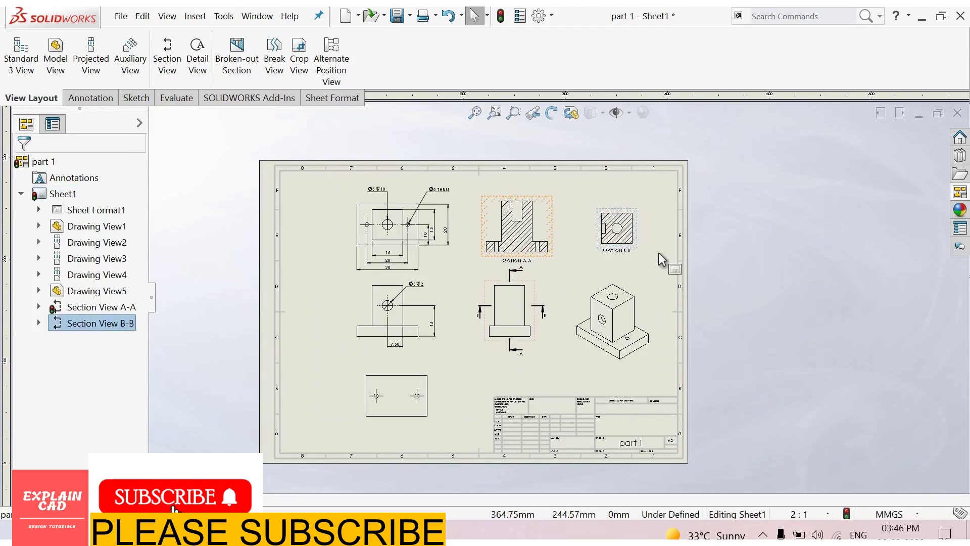
left_click(597, 311)
scroll(597, 311, "down", 2)
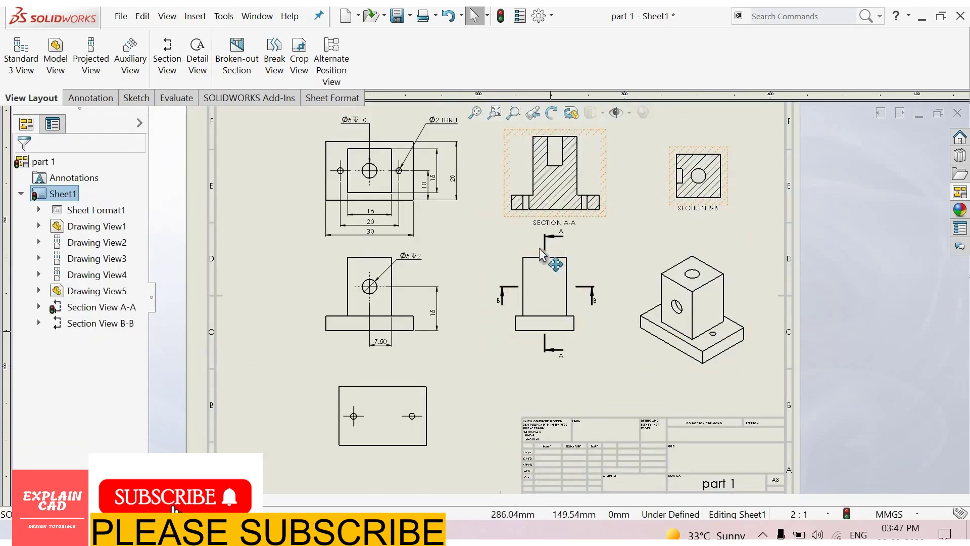